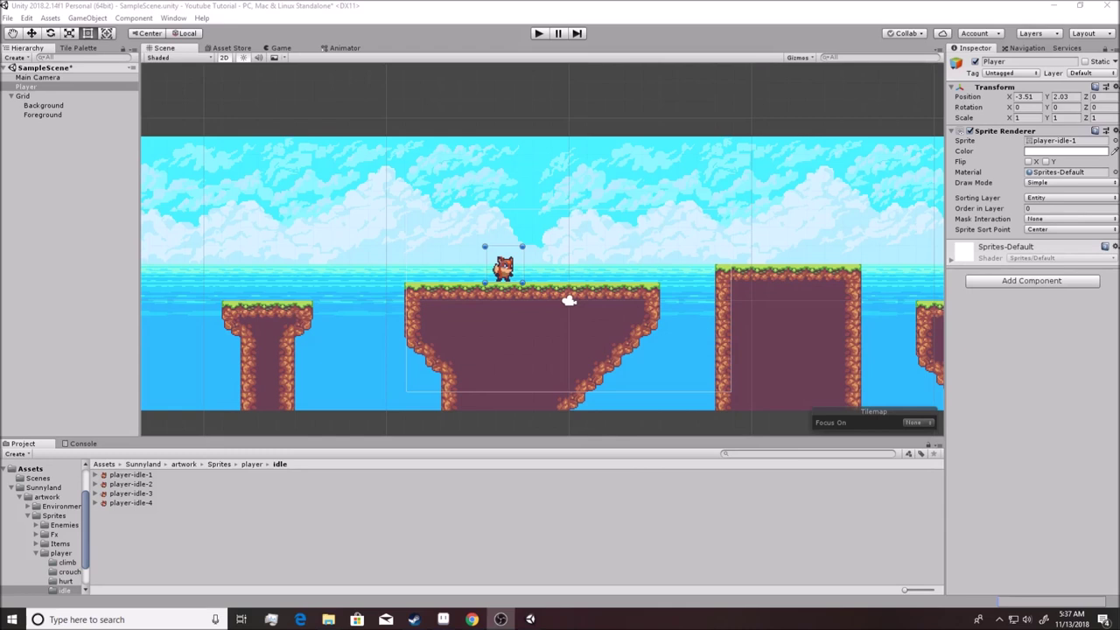
Test-run the scene, then lift the fox player to X -3.41, Y 5.37 above the central platform
{"action": "left_click", "coordinate": [538, 33]}
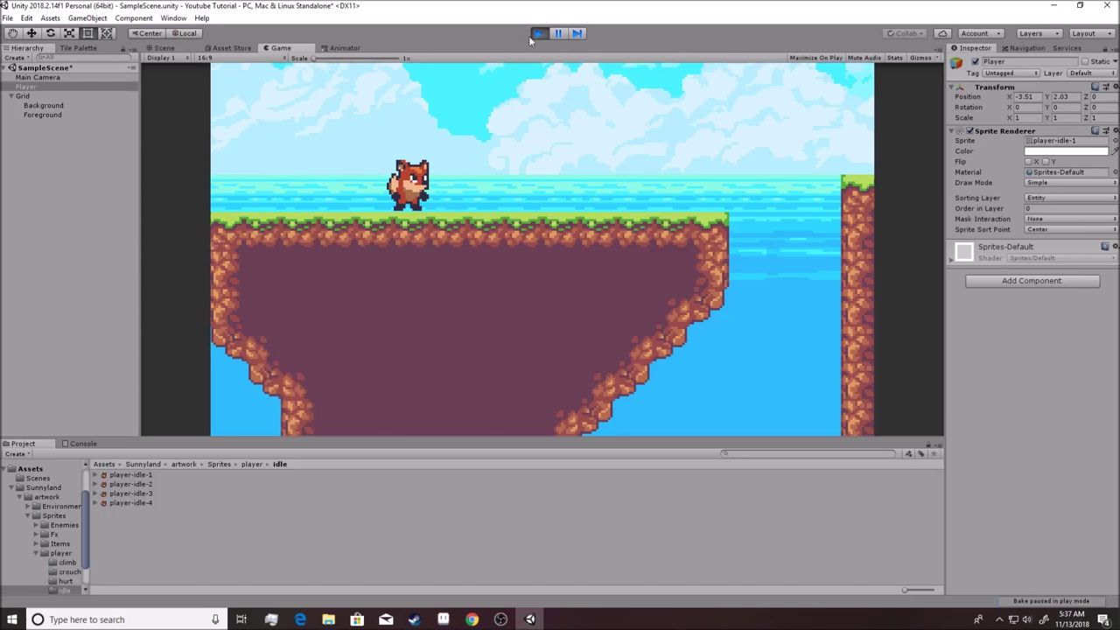
{"action": "left_click", "coordinate": [538, 34]}
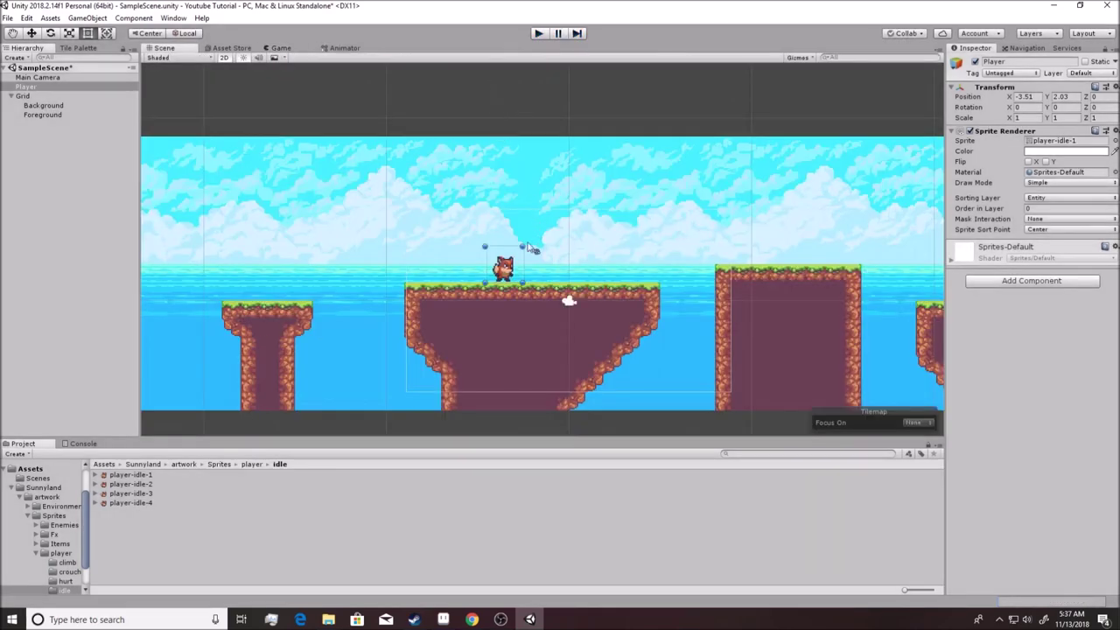
{"action": "left_click_drag", "start_coordinate": [511, 262], "coordinate": [514, 202]}
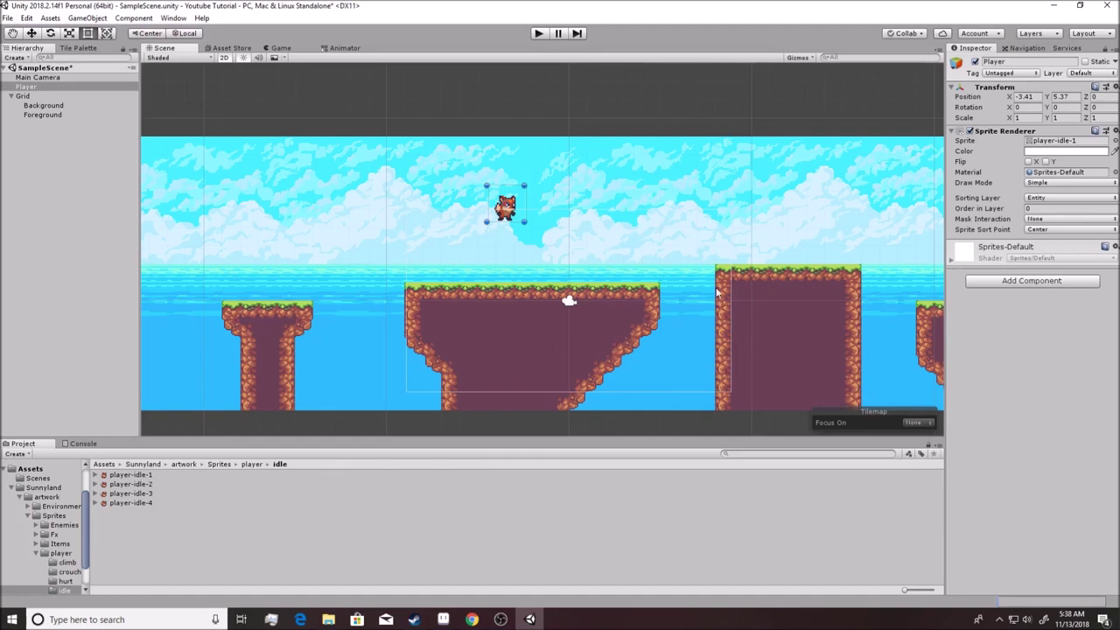
{"action": "left_click", "coordinate": [48, 87]}
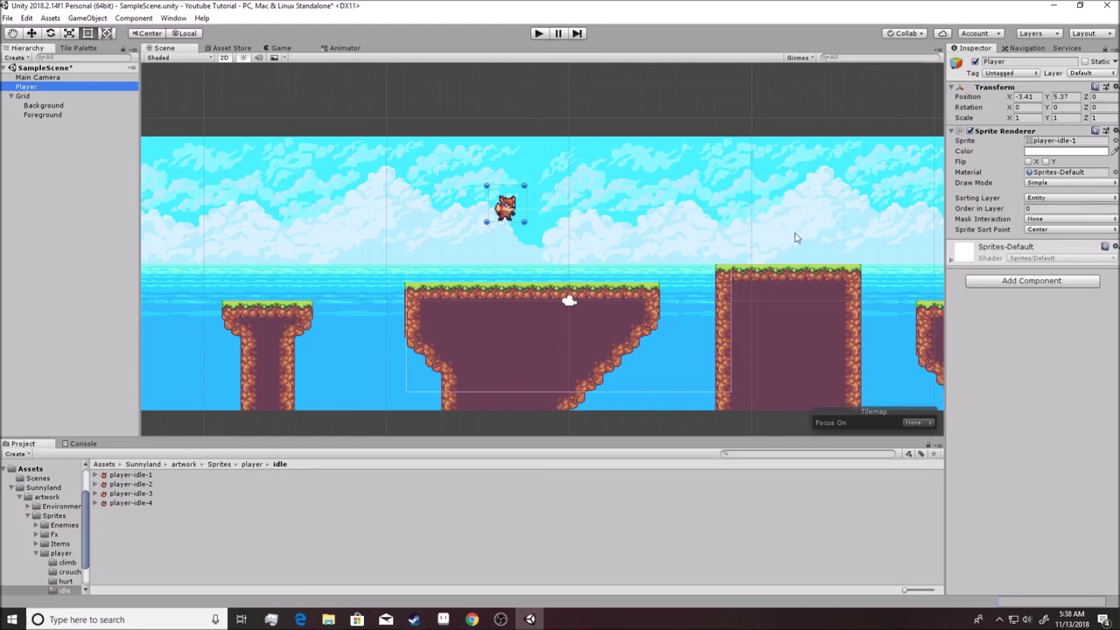
{"action": "left_click", "coordinate": [1022, 284]}
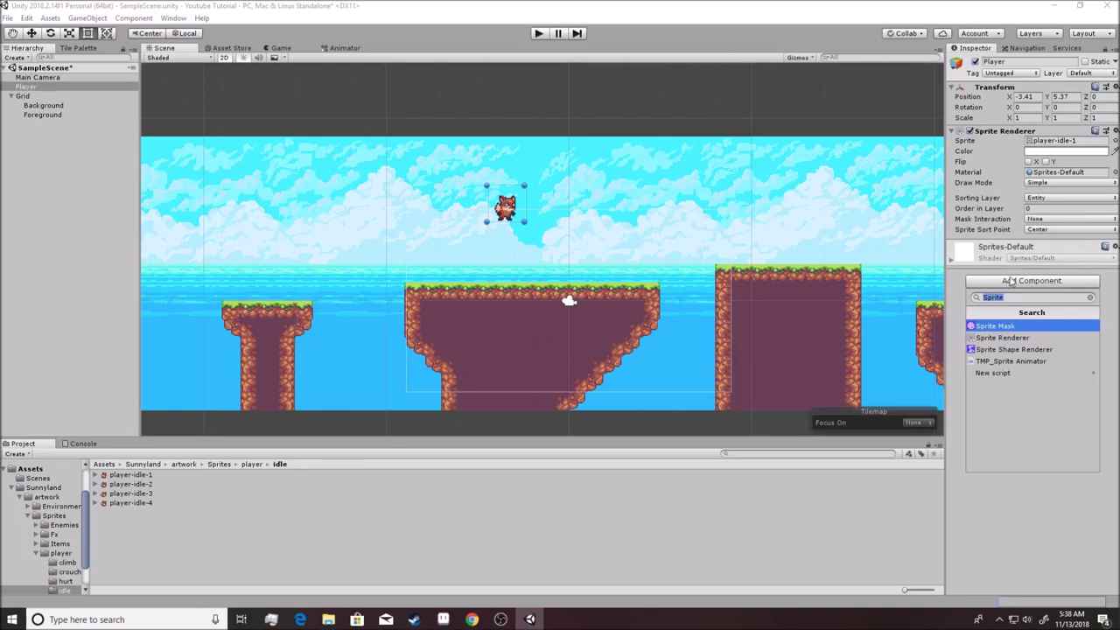
Add a Rigidbody 2D to the fox player, keeping Body Type Dynamic with Gravity Scale 1
{"action": "type", "text": "rigi"}
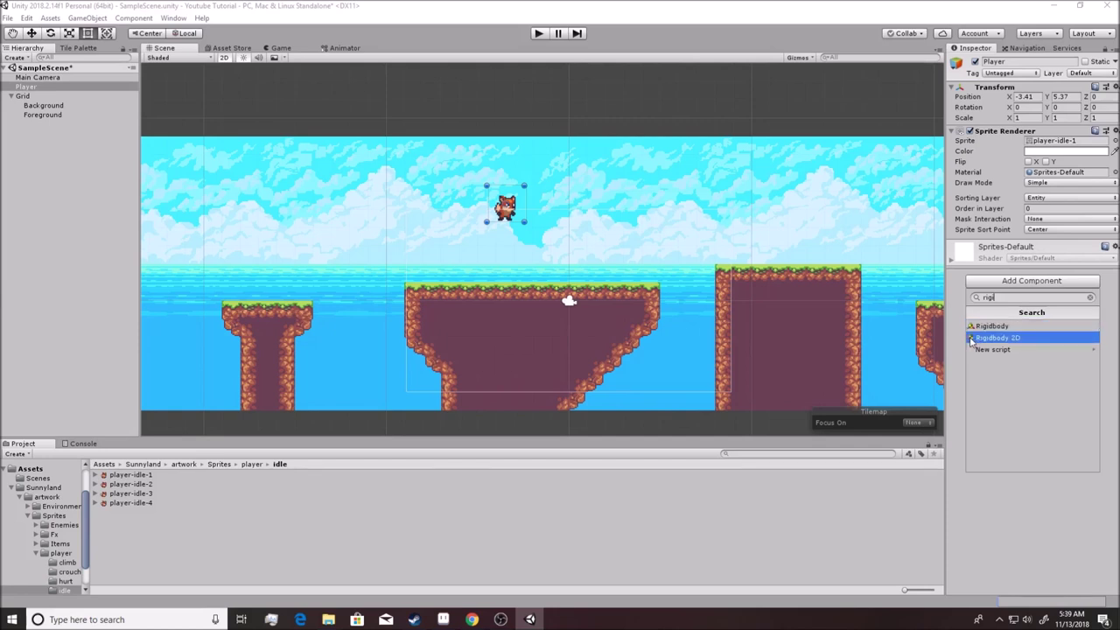
{"action": "left_click", "coordinate": [1012, 342]}
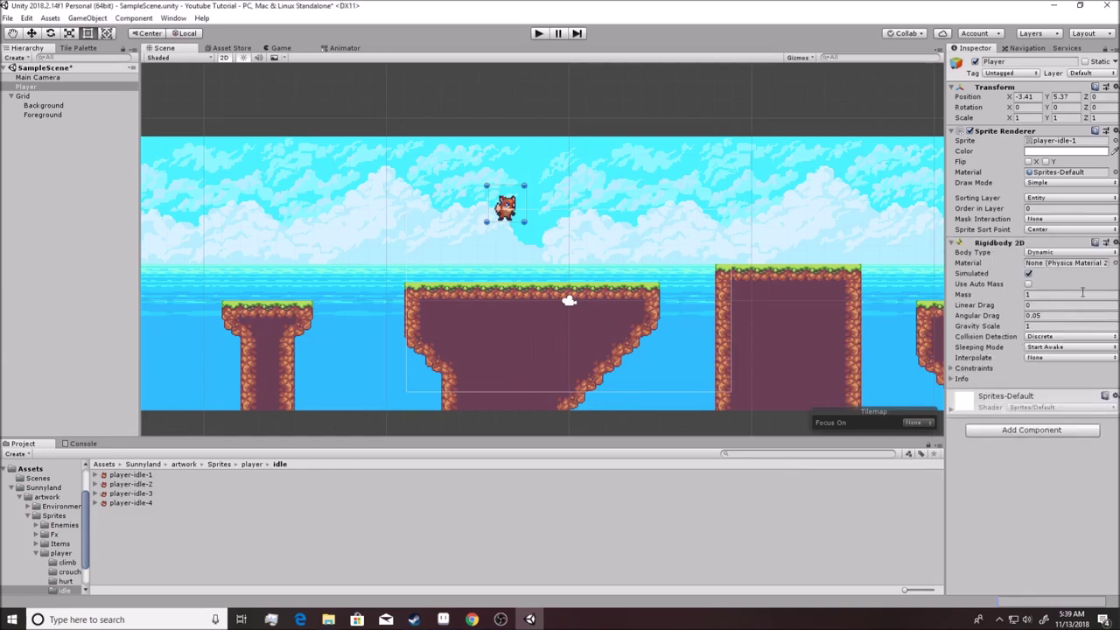
{"action": "left_click", "coordinate": [1070, 252]}
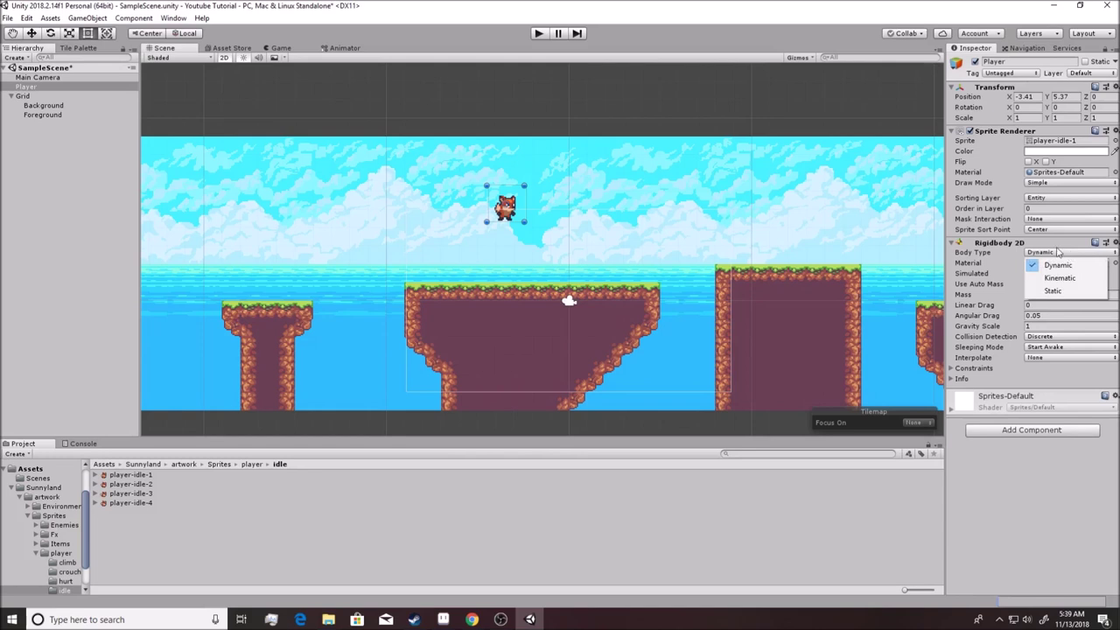
{"action": "left_click", "coordinate": [1048, 245]}
{"action": "left_click", "coordinate": [952, 244]}
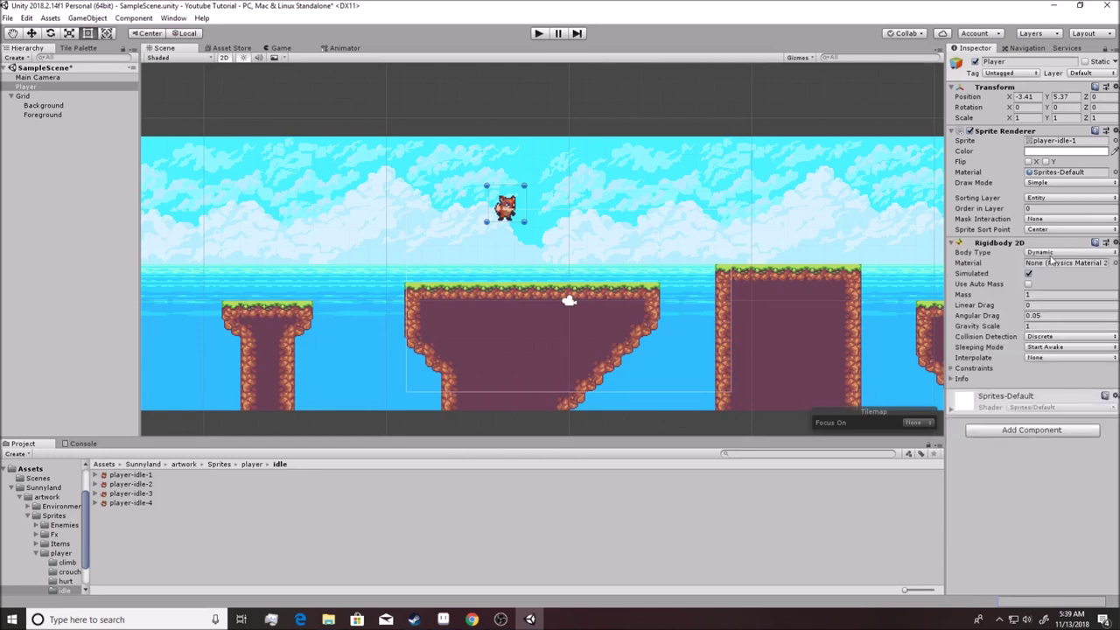
{"action": "left_click", "coordinate": [1069, 252]}
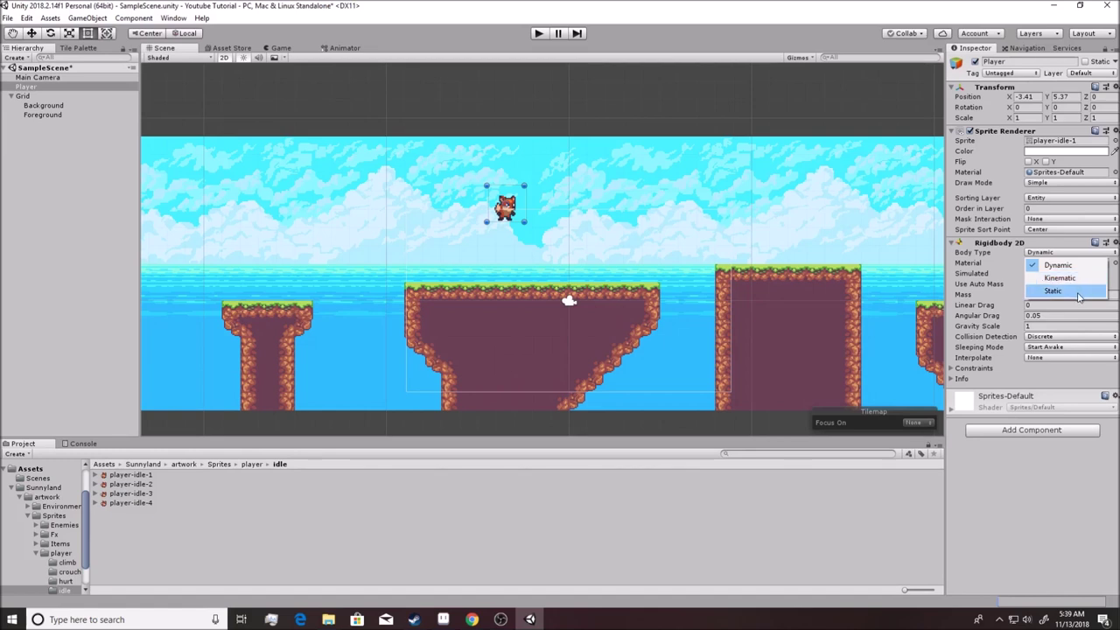
Test-run to watch the fox fall, raise it to X -2.45, Y 8.62, and test again
{"action": "left_click", "coordinate": [1041, 245]}
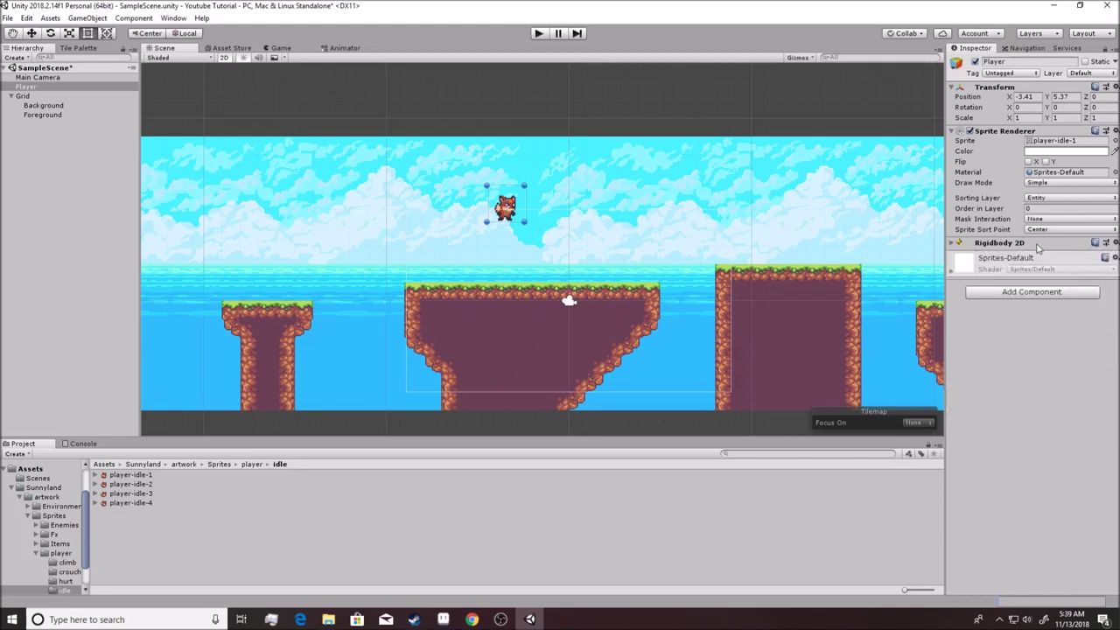
{"action": "left_click", "coordinate": [956, 243]}
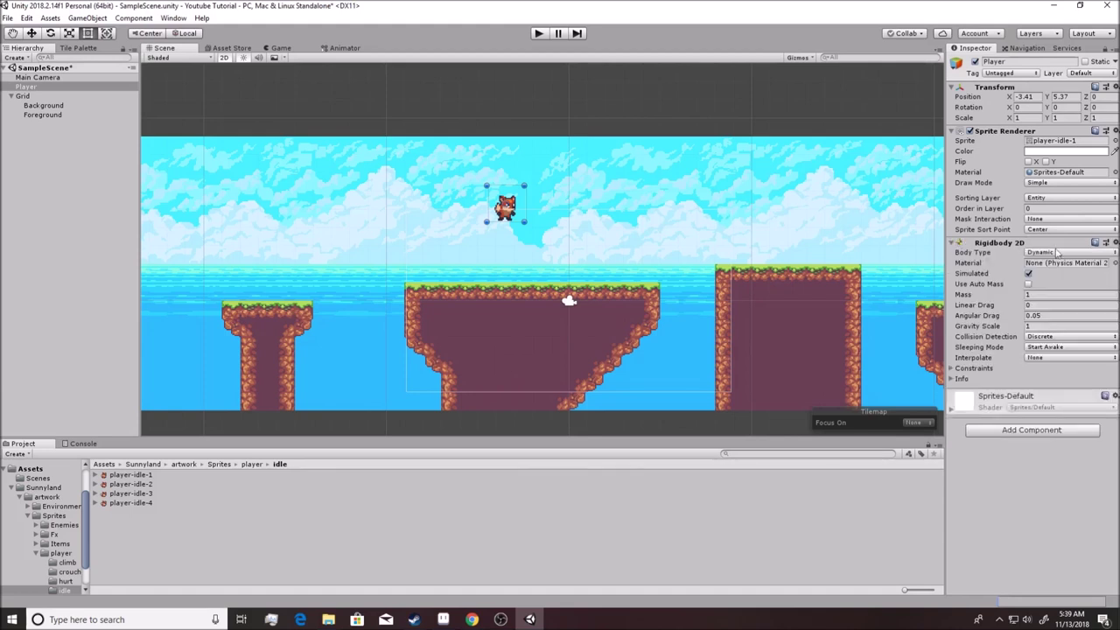
{"action": "left_click", "coordinate": [538, 35]}
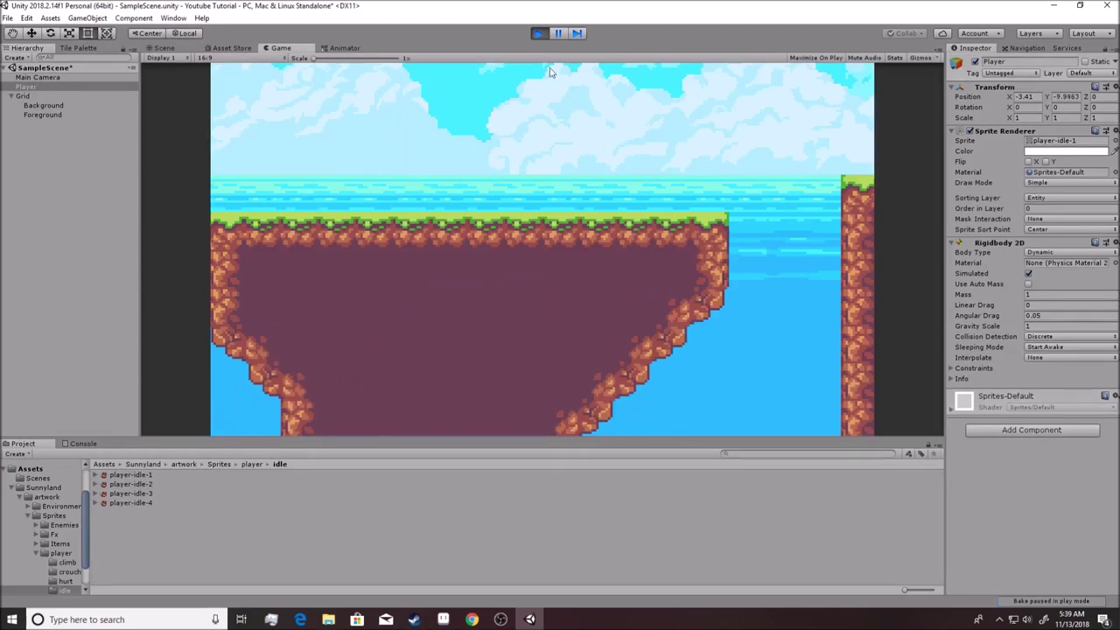
{"action": "left_click", "coordinate": [537, 36]}
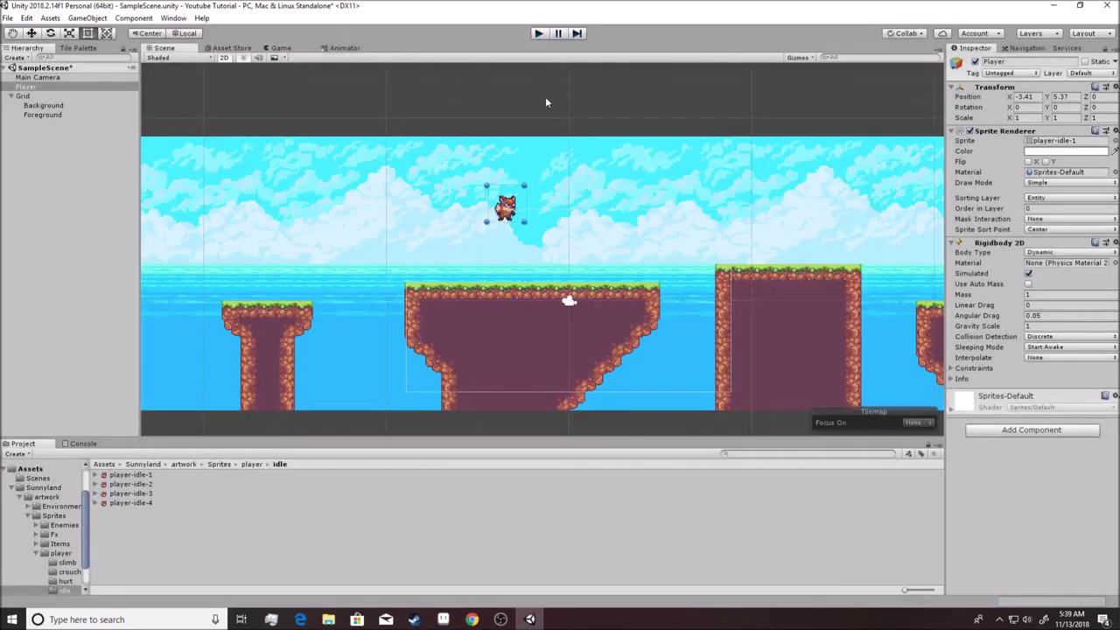
{"action": "left_click_drag", "start_coordinate": [515, 207], "coordinate": [531, 146]}
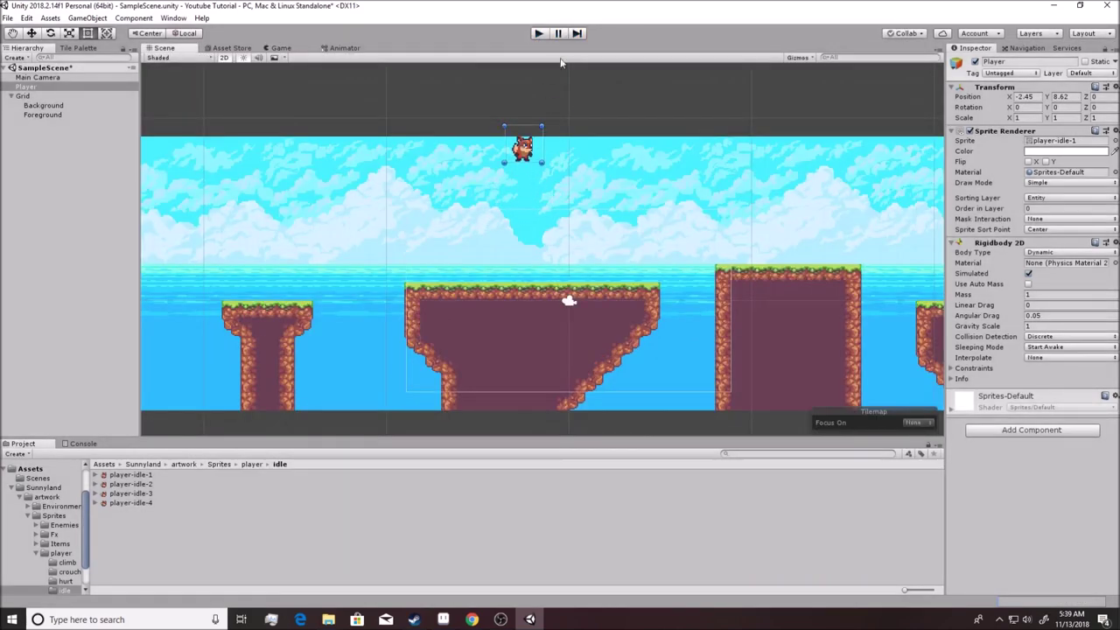
{"action": "left_click", "coordinate": [538, 34]}
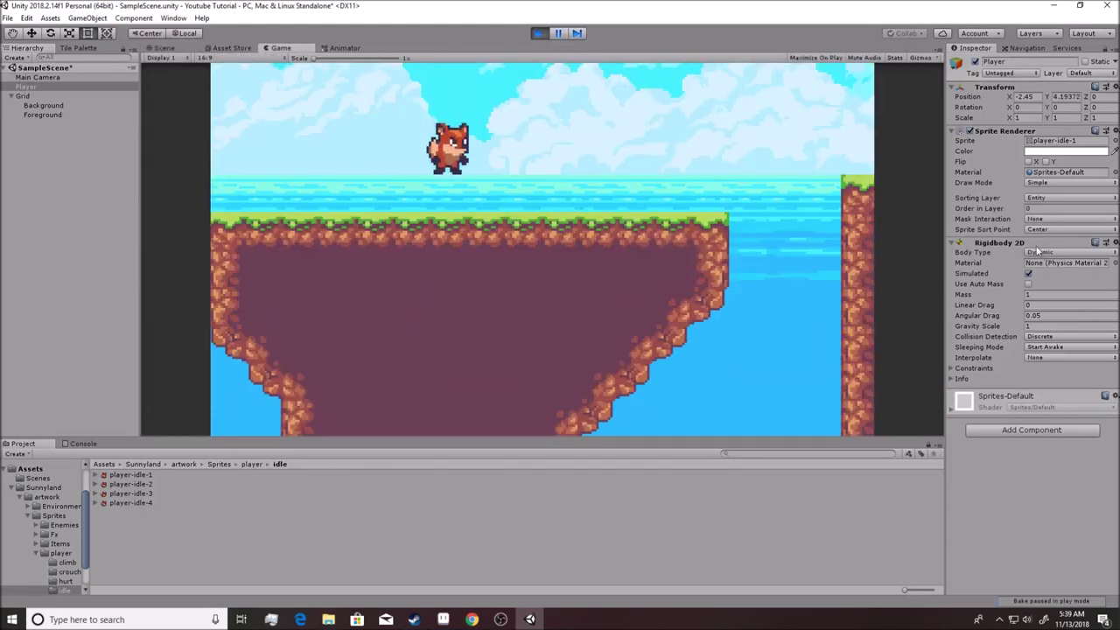
{"action": "left_click", "coordinate": [537, 33]}
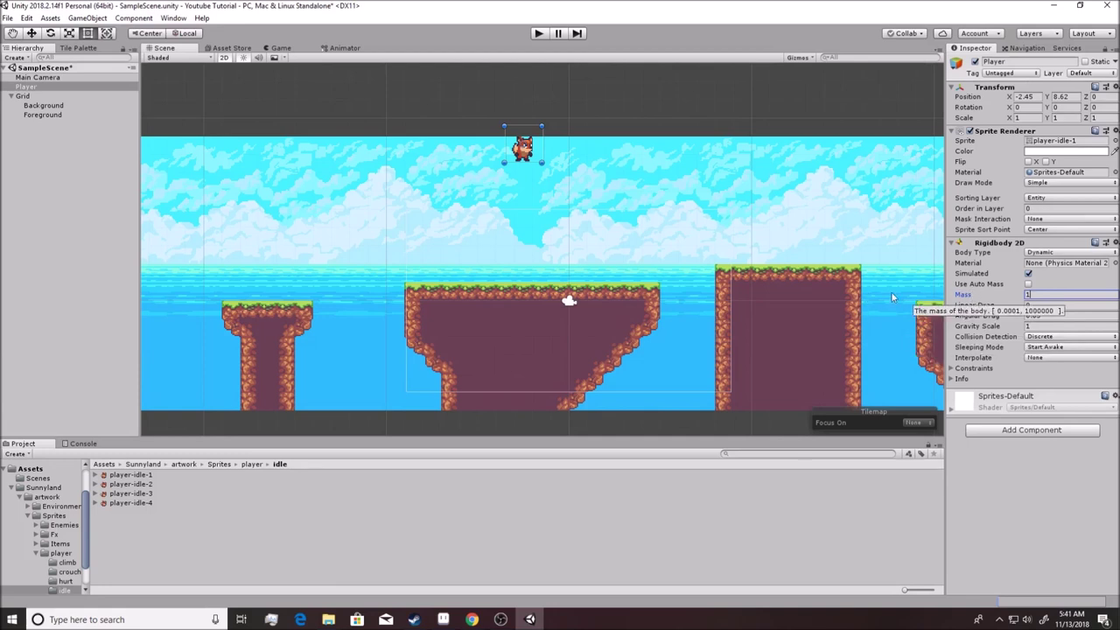
{"action": "left_click", "coordinate": [1035, 327]}
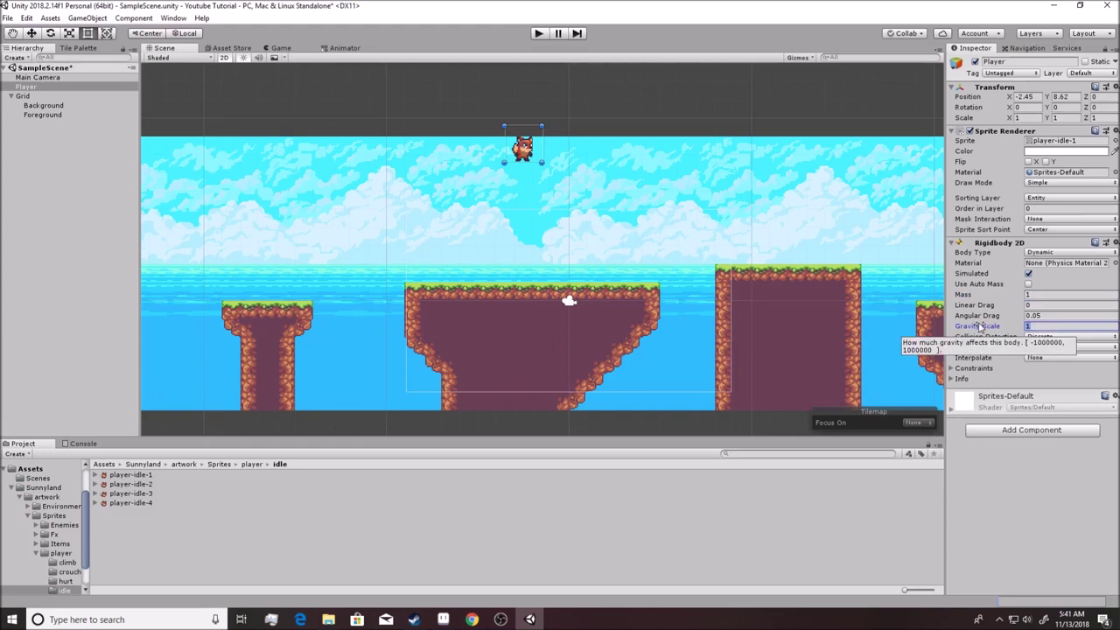
{"action": "type", "text": "55"}
{"action": "key", "text": "BackSpace"}
{"action": "left_click", "coordinate": [545, 34]}
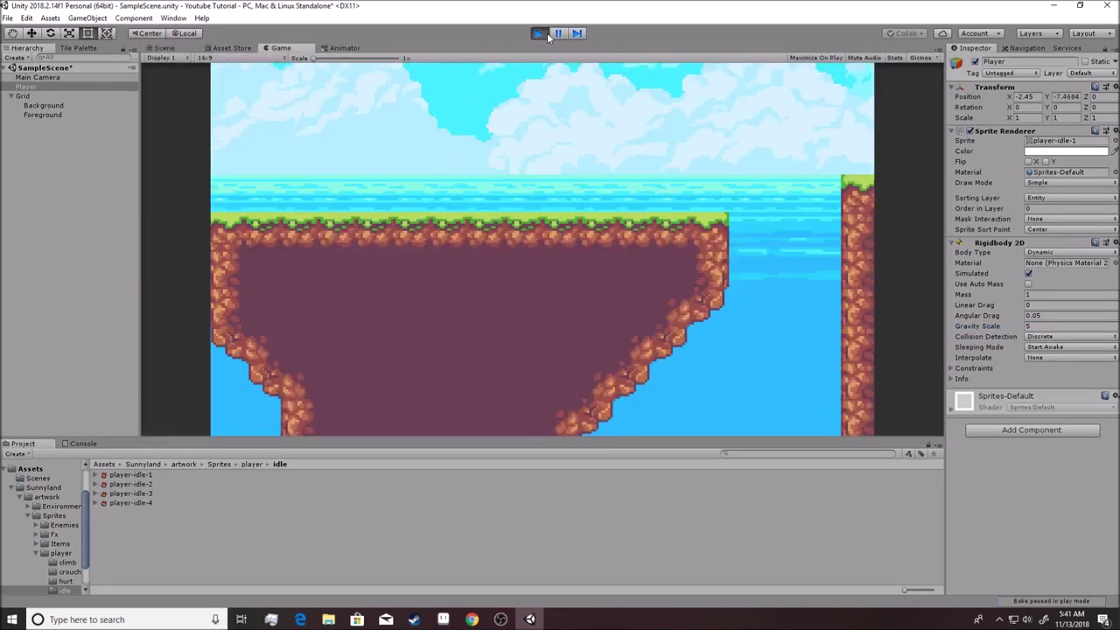
{"action": "left_click", "coordinate": [541, 34]}
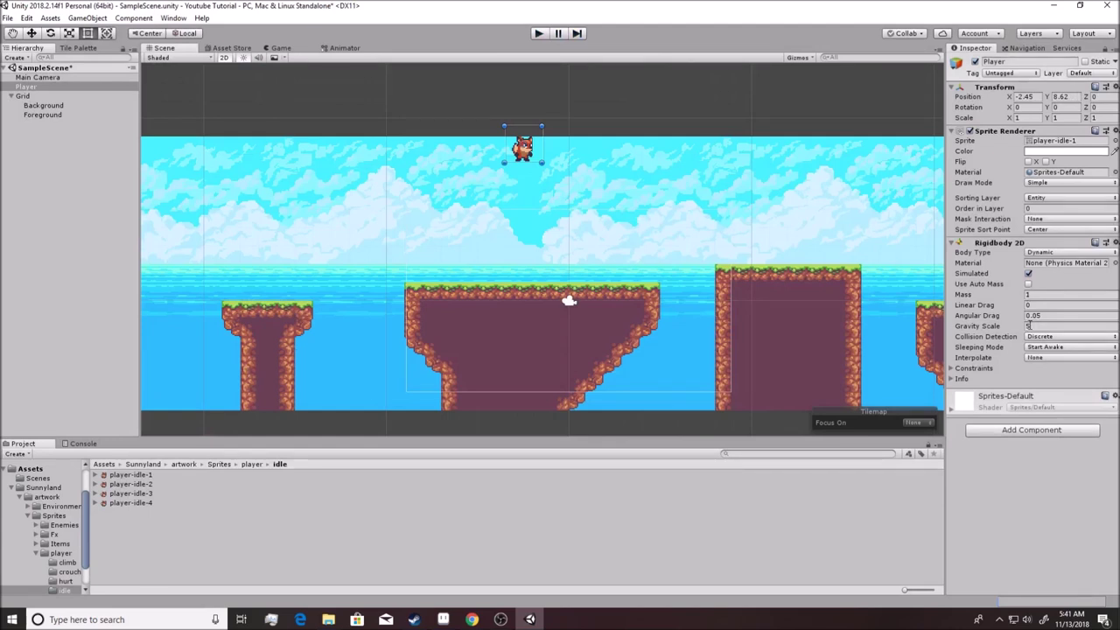
{"action": "left_click", "coordinate": [1013, 327]}
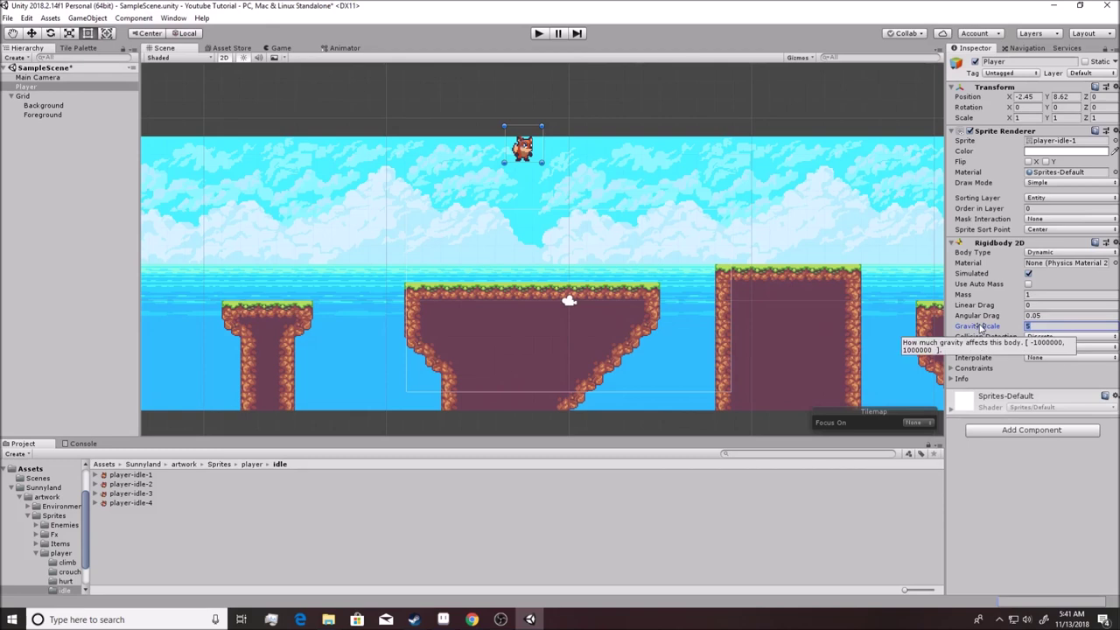
{"action": "key", "text": "BackSpace"}
{"action": "type", "text": "0.5"}
{"action": "left_click", "coordinate": [537, 34]}
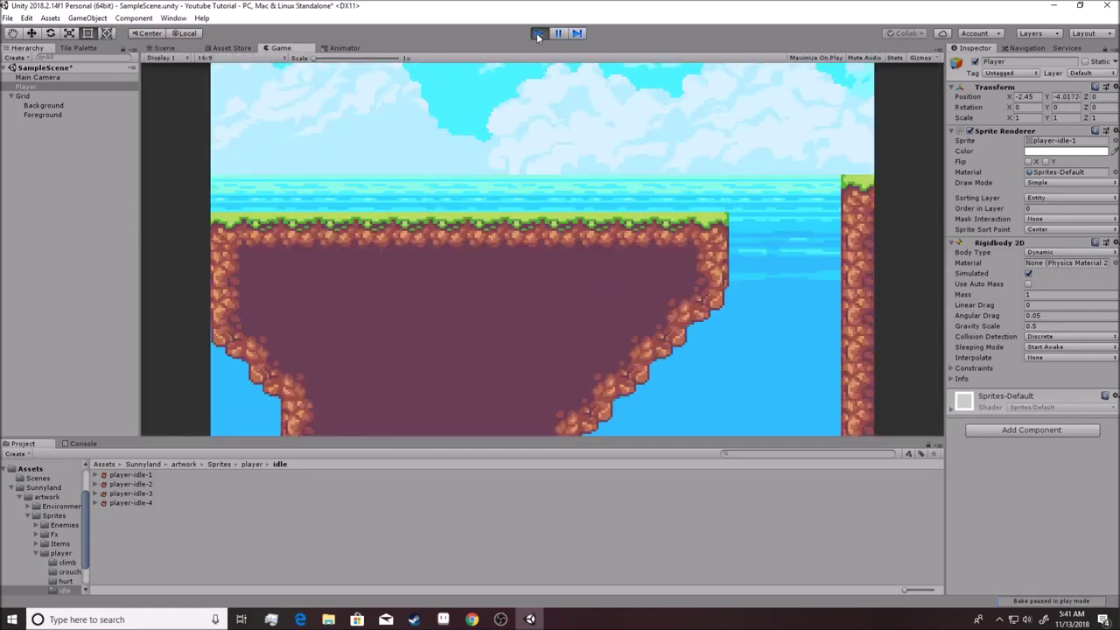
{"action": "left_click", "coordinate": [538, 33]}
{"action": "left_click", "coordinate": [1043, 324]}
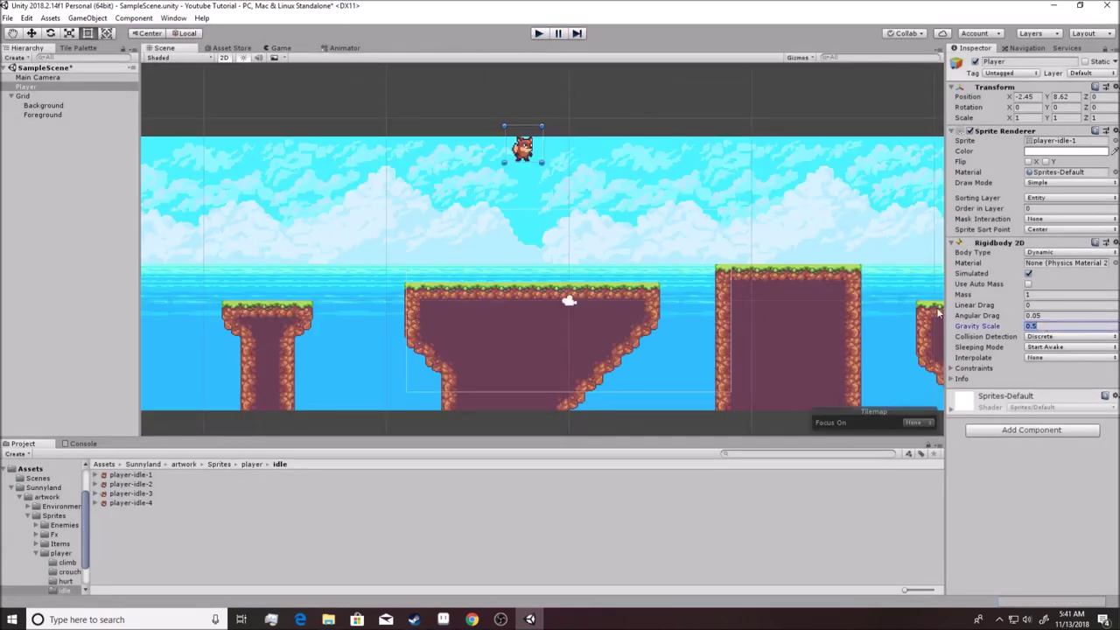
{"action": "type", "text": "1"}
{"action": "left_click", "coordinate": [1041, 285]}
{"action": "key", "text": "Left"}
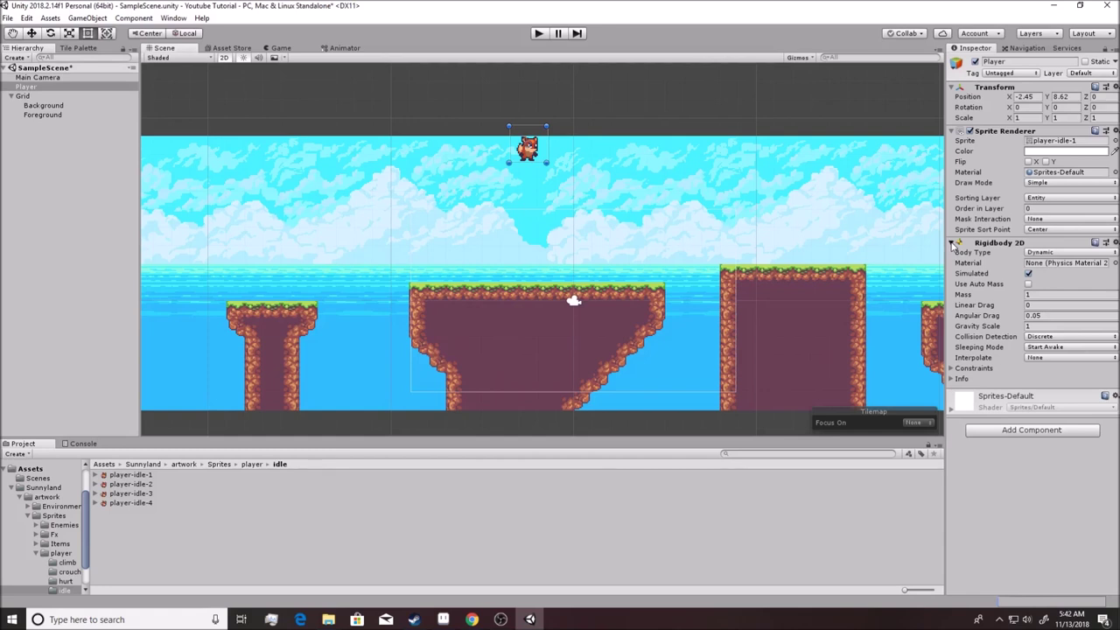
Attach a Box Collider 2D sized 2.0625 by 2 to the fox via a 'collid' search
{"action": "left_click", "coordinate": [953, 244]}
{"action": "left_click", "coordinate": [953, 244]}
{"action": "left_click", "coordinate": [1011, 430]}
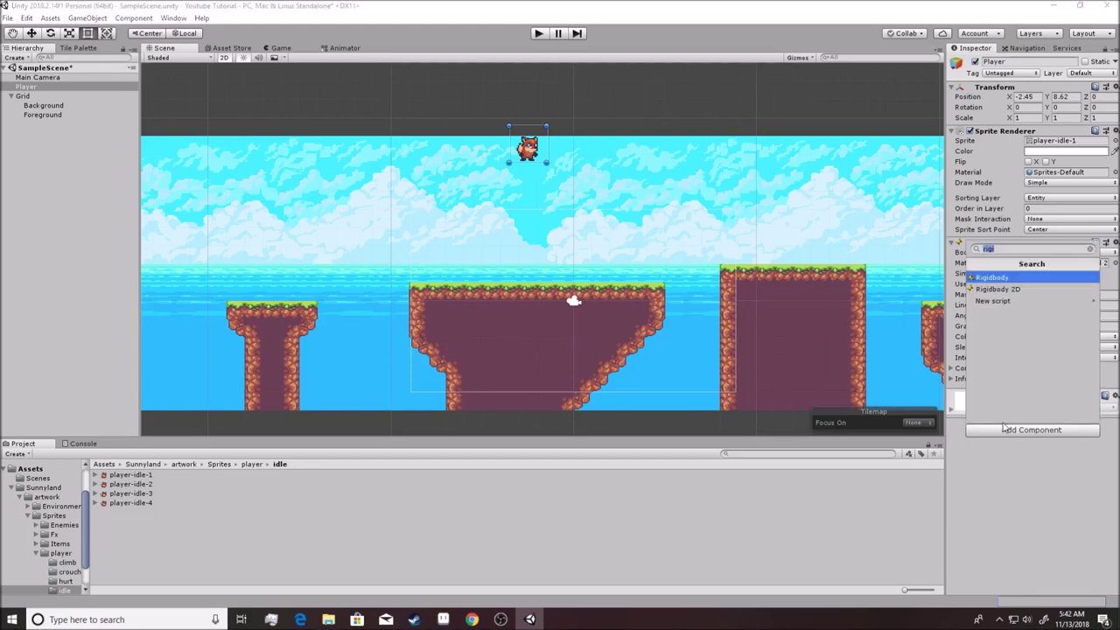
{"action": "type", "text": "co"}
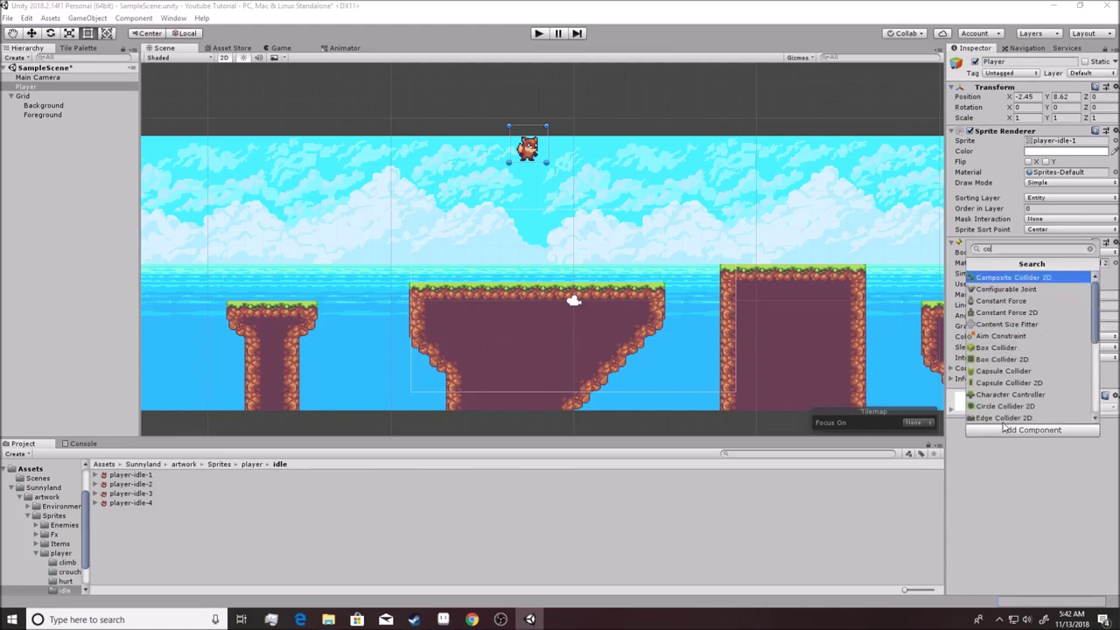
{"action": "type", "text": "llider"}
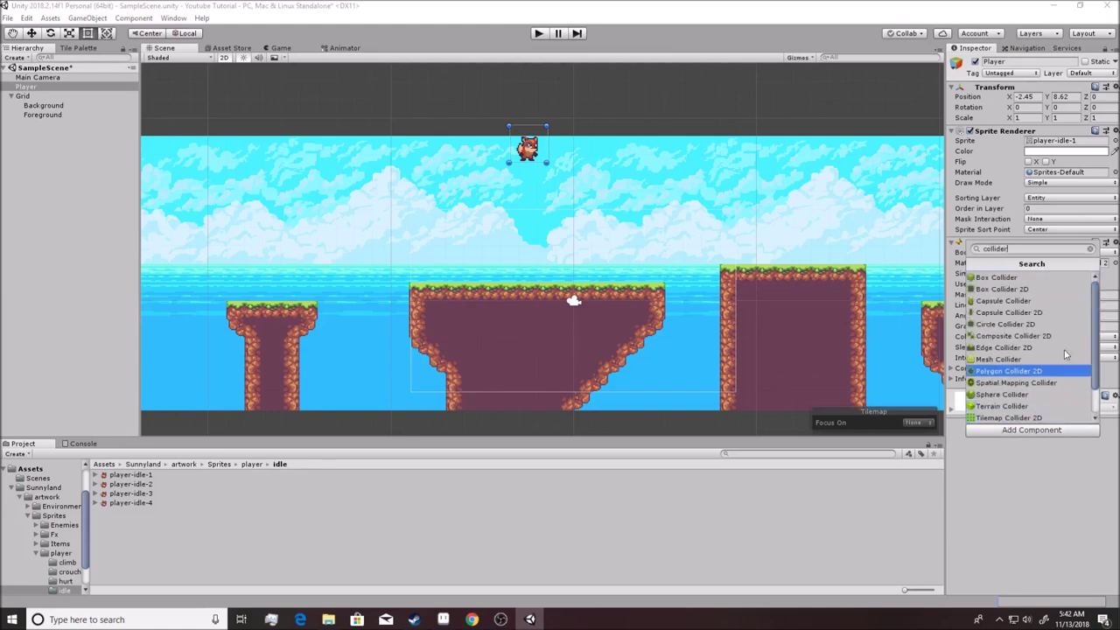
{"action": "left_click", "coordinate": [1006, 290]}
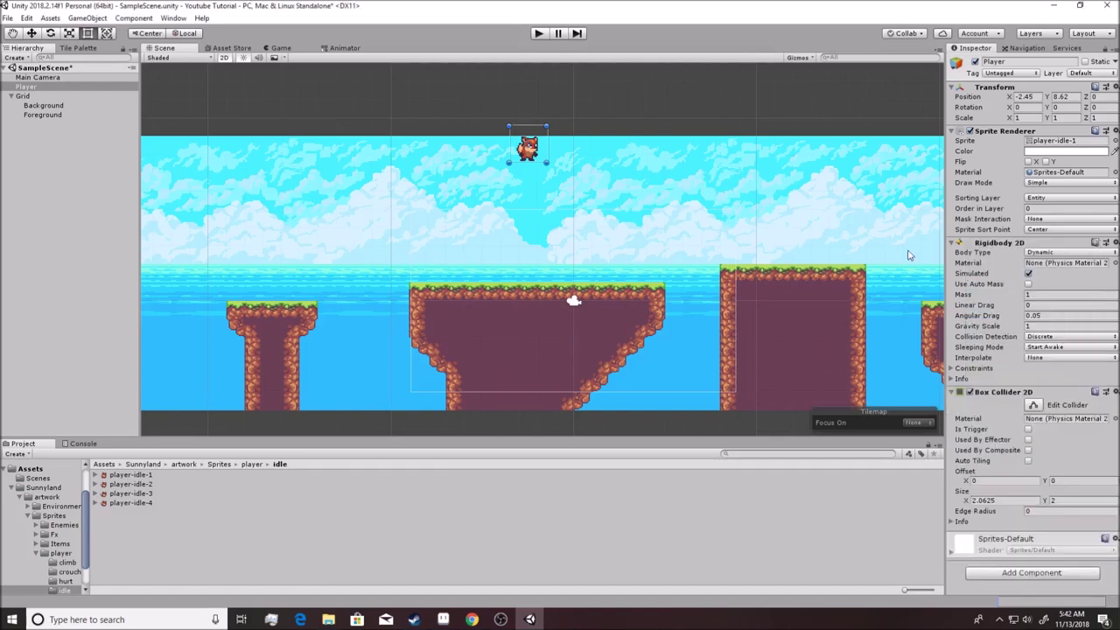
{"action": "scroll", "coordinate": [595, 184], "scroll_direction": "up", "scroll_amount": 5}
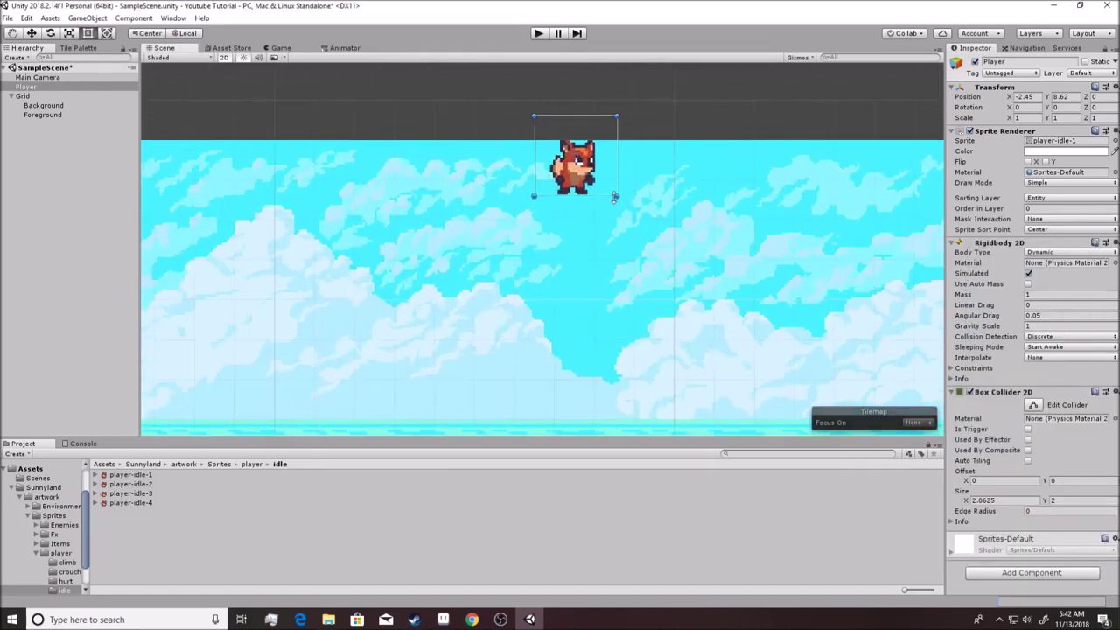
Zoom onto the fox and turn on Edit Collider for its Box Collider 2D
{"action": "scroll", "coordinate": [614, 197], "scroll_direction": "up", "scroll_amount": 2}
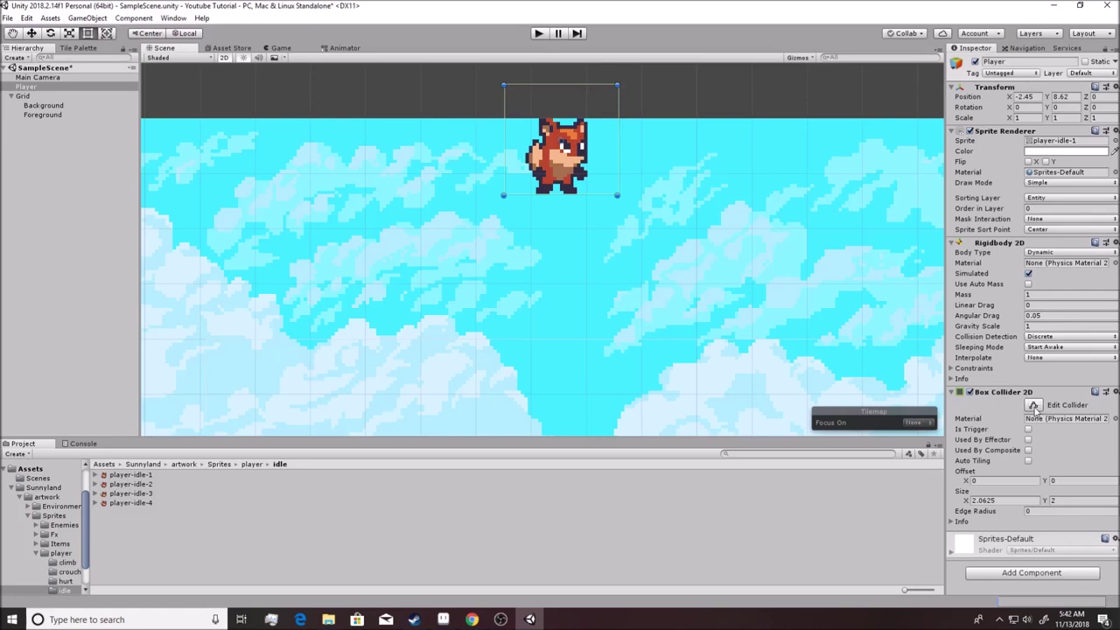
{"action": "left_click", "coordinate": [1038, 407]}
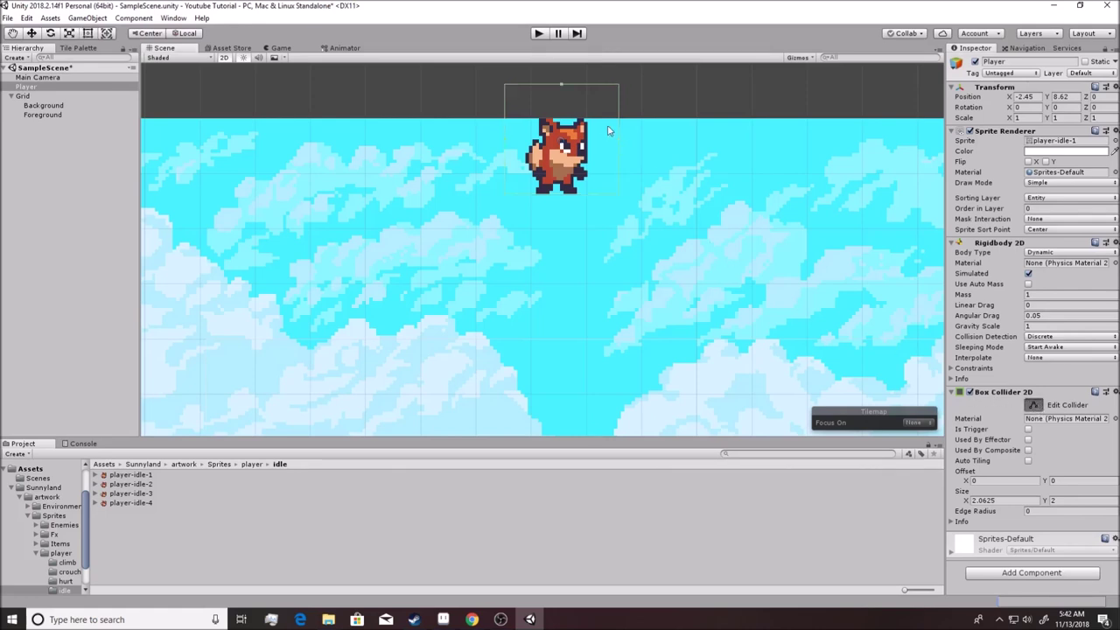
{"action": "left_click", "coordinate": [27, 106]}
Hide the Background tilemap and drag the fox's collider sides and top in to fit its body
{"action": "left_click", "coordinate": [975, 62]}
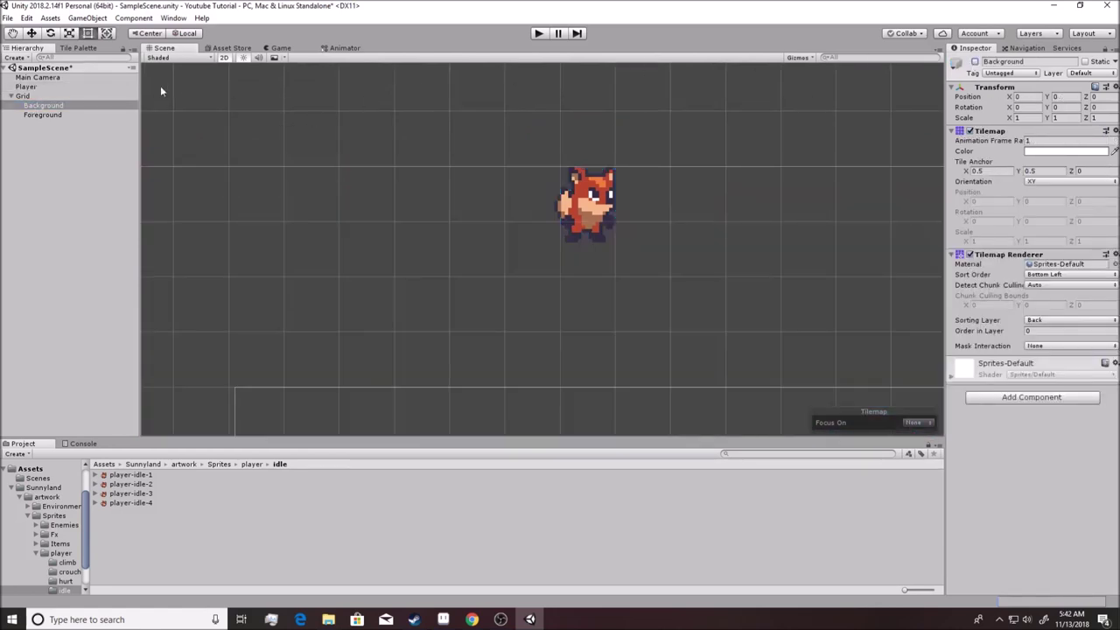
{"action": "left_click", "coordinate": [26, 86]}
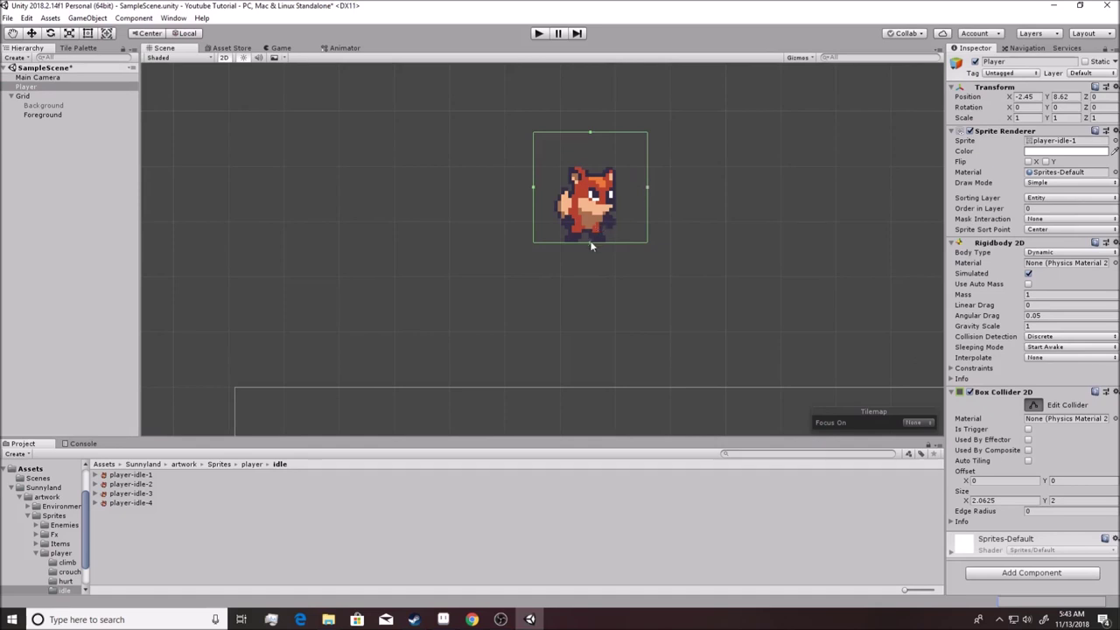
{"action": "scroll", "coordinate": [637, 215], "scroll_direction": "up", "scroll_amount": 5}
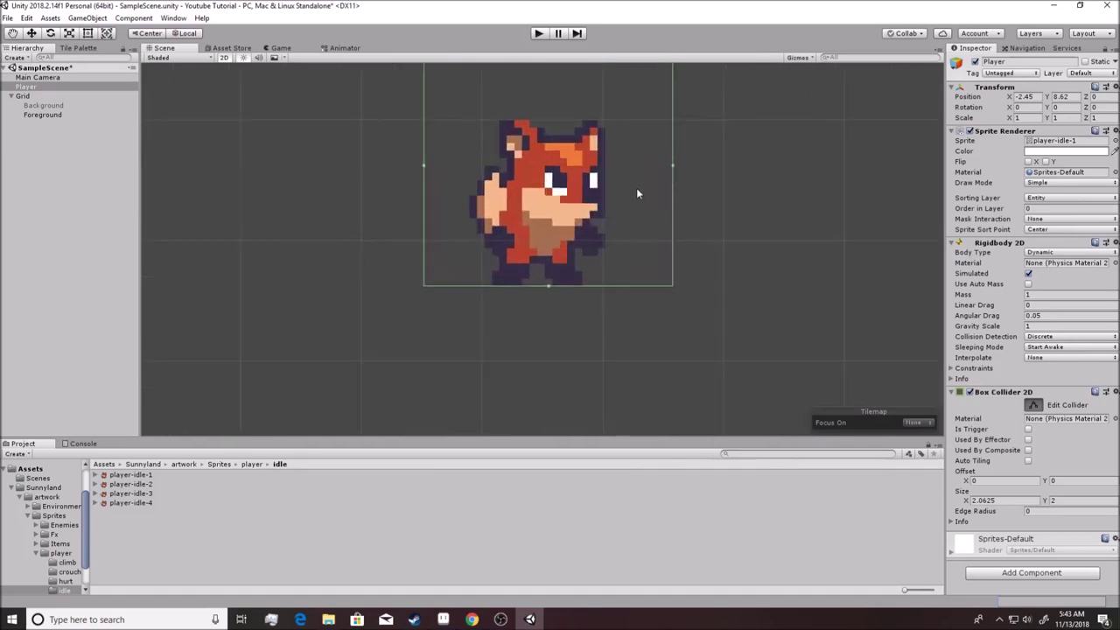
{"action": "left_click_drag", "start_coordinate": [677, 165], "coordinate": [598, 183]}
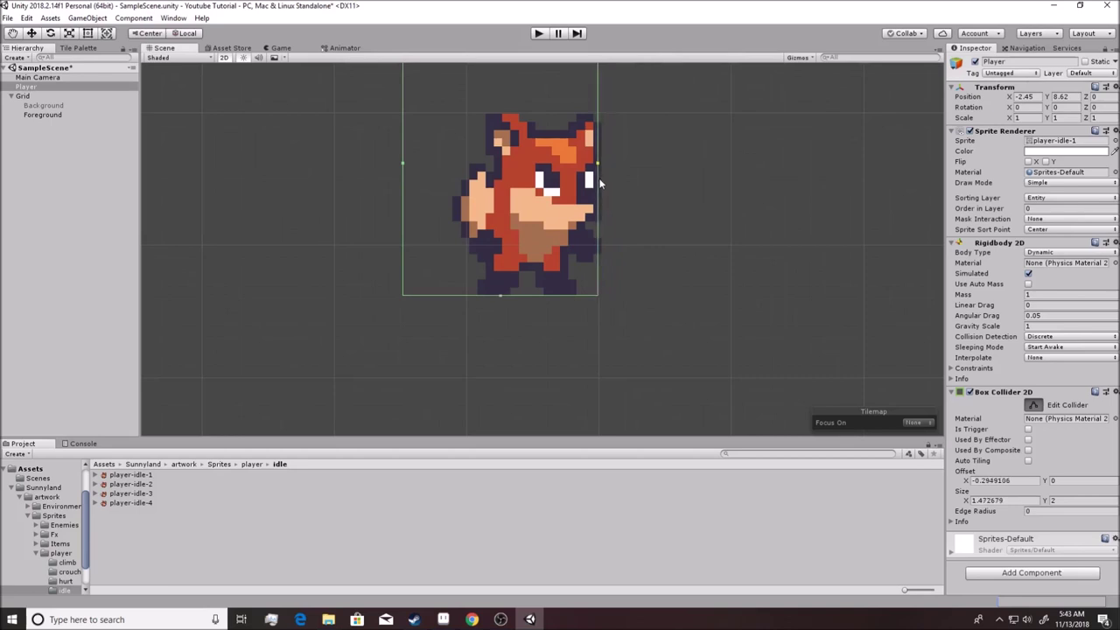
{"action": "left_click_drag", "start_coordinate": [402, 170], "coordinate": [489, 183]}
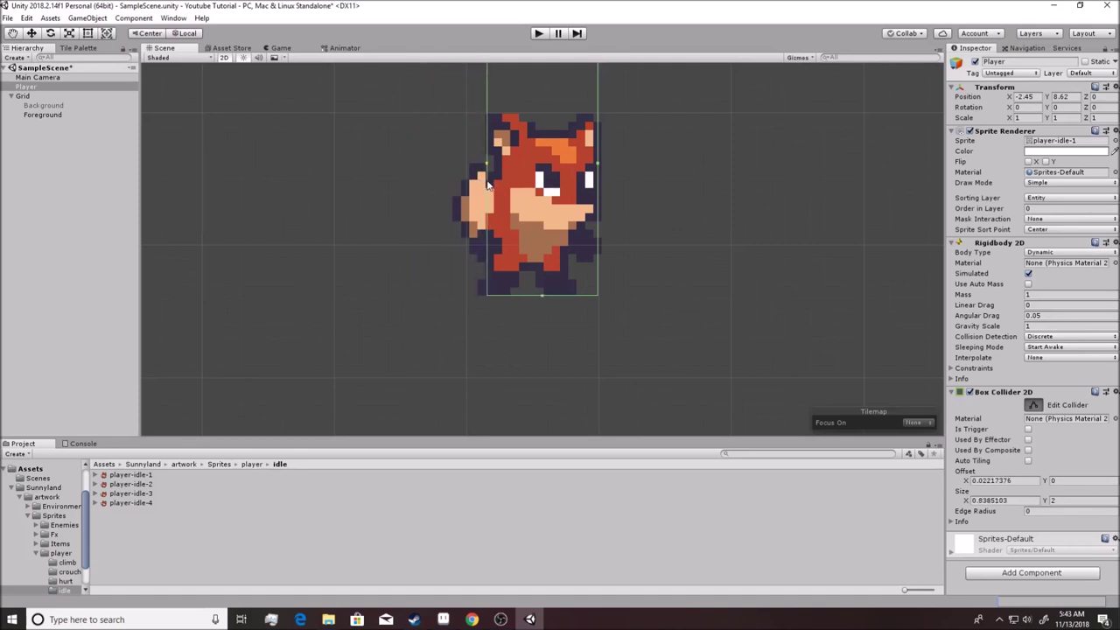
{"action": "middle_click_drag", "start_coordinate": [595, 130], "coordinate": [627, 212]}
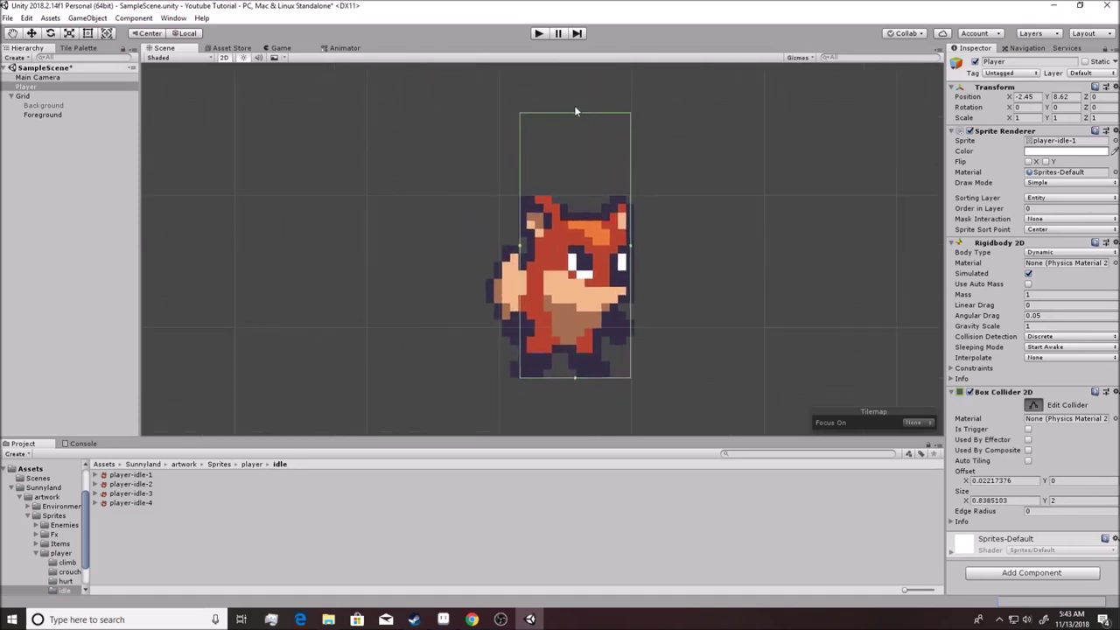
{"action": "left_click_drag", "start_coordinate": [576, 114], "coordinate": [583, 213]}
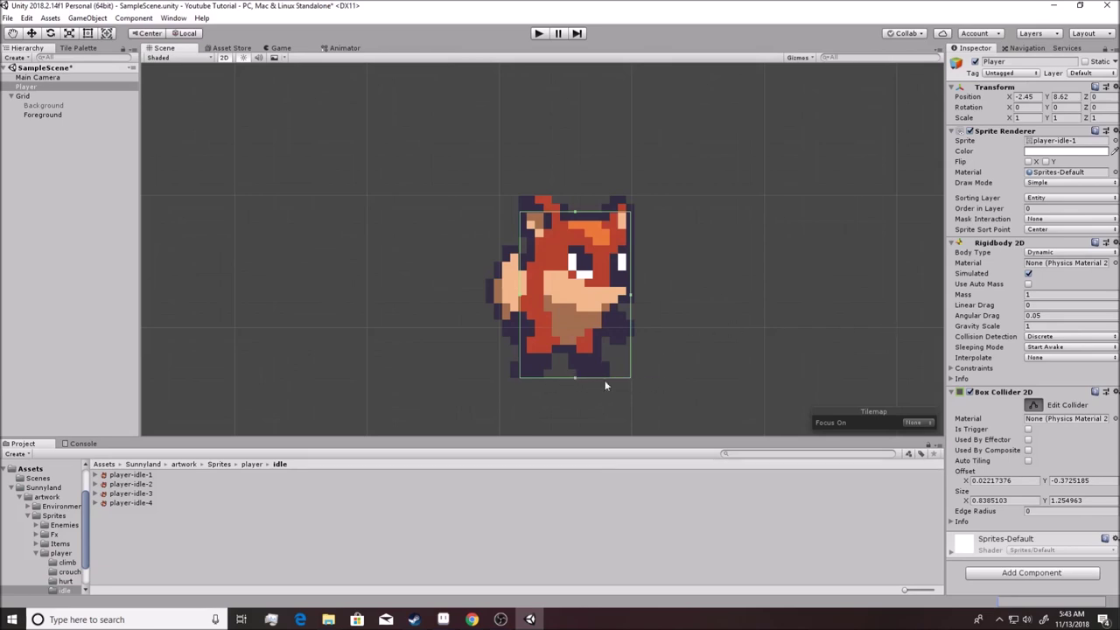
Finish editing, leaving the collider at 0.8385103 by 1.254963 with offset 0.02217376, -0.3725185
{"action": "key", "text": "f"}
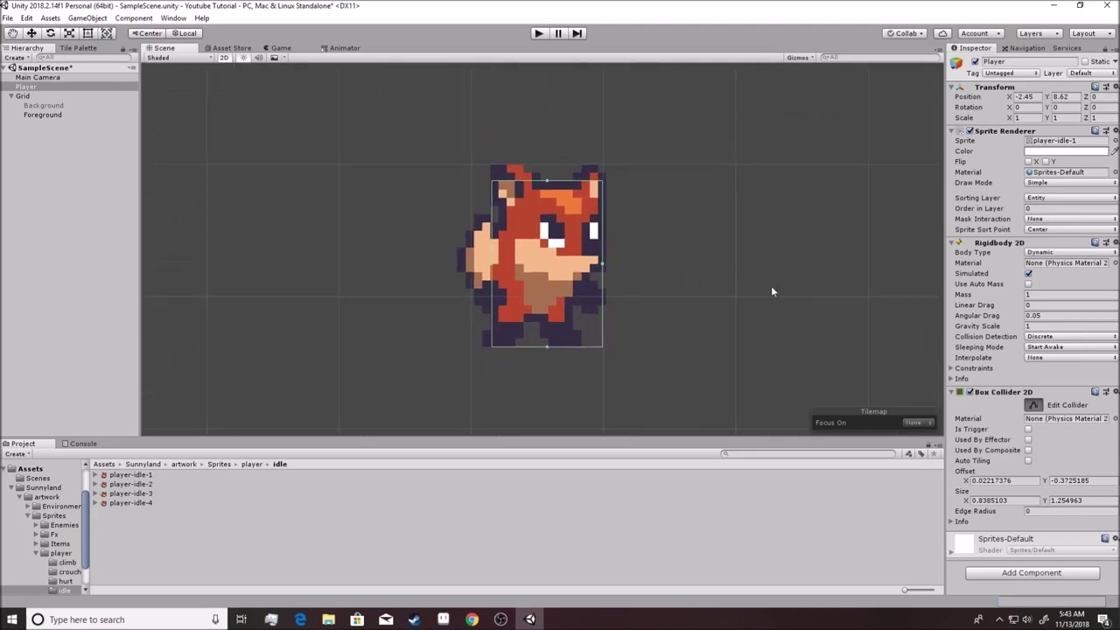
{"action": "left_click", "coordinate": [1033, 405]}
{"action": "scroll", "coordinate": [773, 289], "scroll_direction": "down", "scroll_amount": 3}
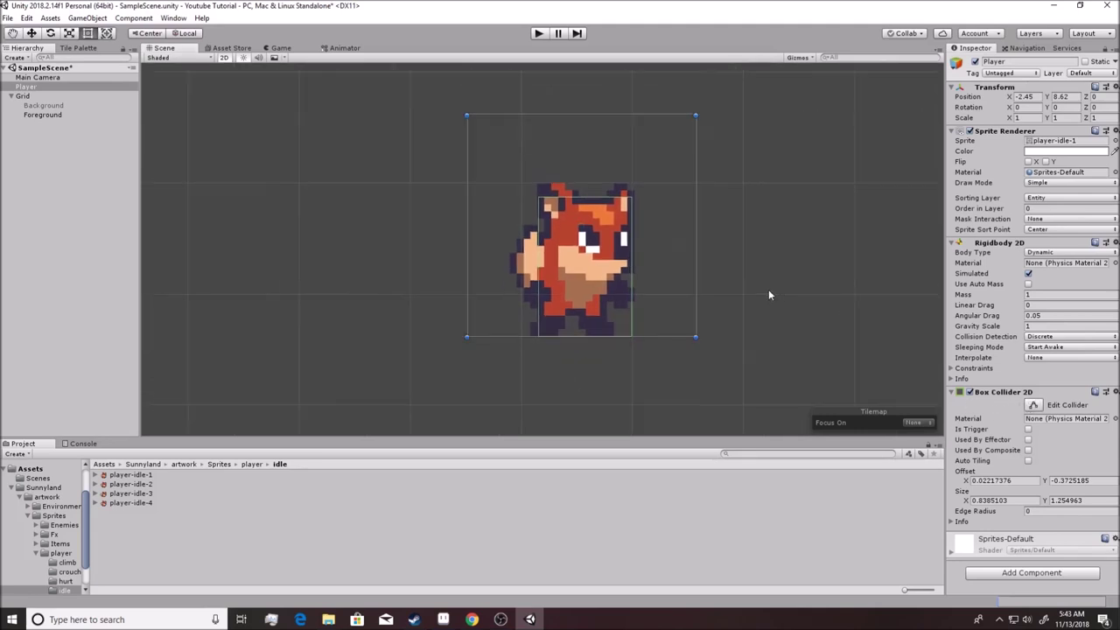
{"action": "scroll", "coordinate": [761, 335], "scroll_direction": "down", "scroll_amount": 1}
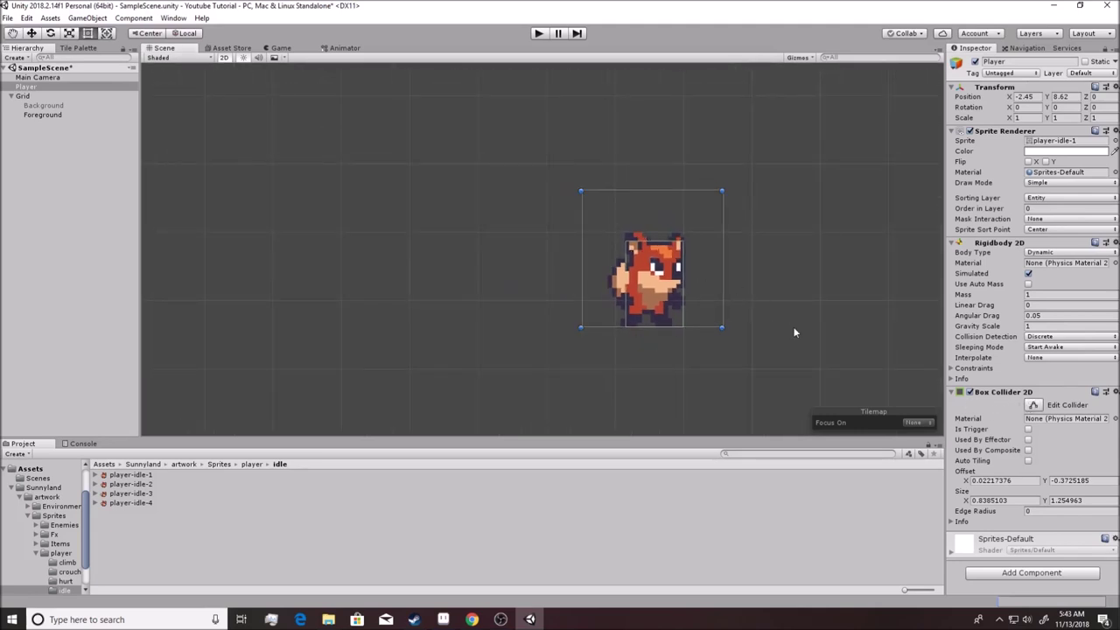
{"action": "scroll", "coordinate": [795, 333], "scroll_direction": "down", "scroll_amount": 2}
{"action": "scroll", "coordinate": [744, 315], "scroll_direction": "down", "scroll_amount": 2}
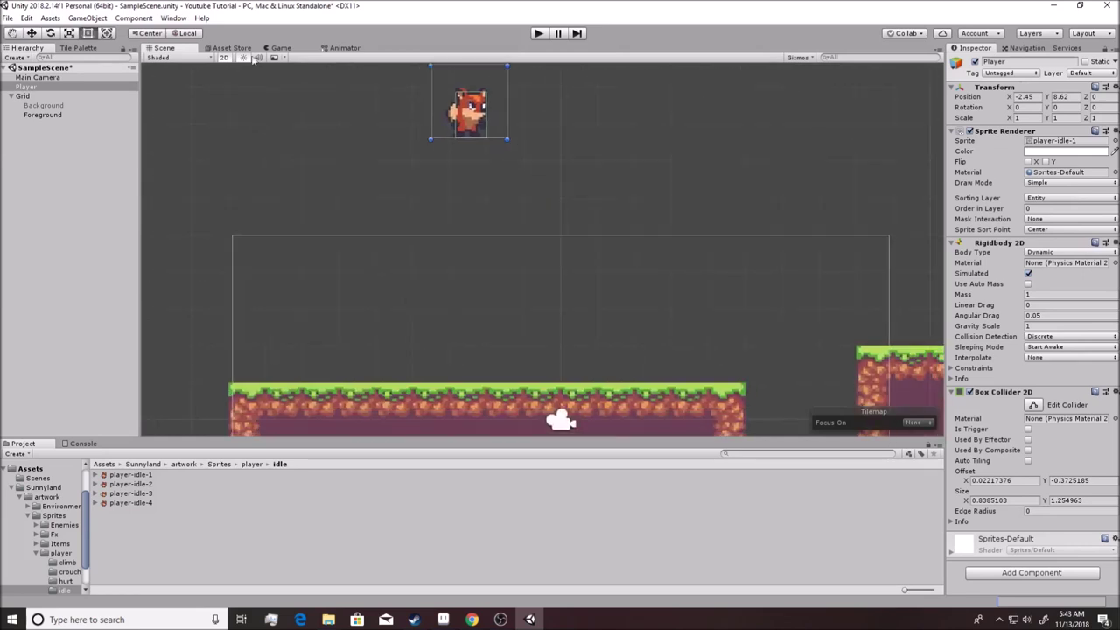
{"action": "left_click", "coordinate": [35, 105]}
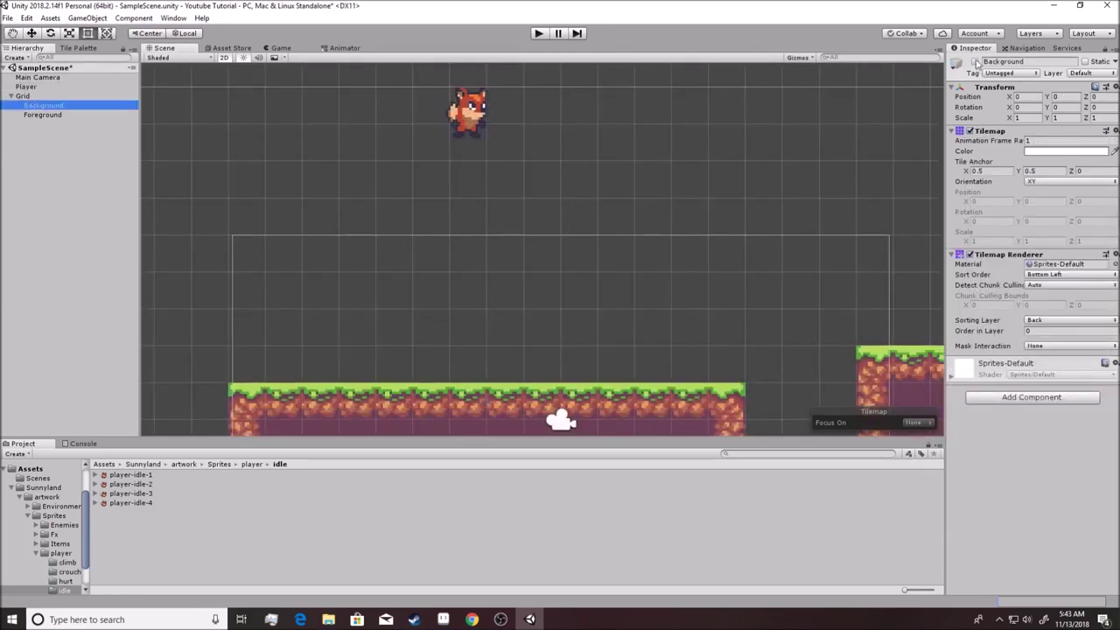
Re-enable the Background tilemap and its Tilemap Renderer so the sky shows behind the fox
{"action": "left_click", "coordinate": [974, 62]}
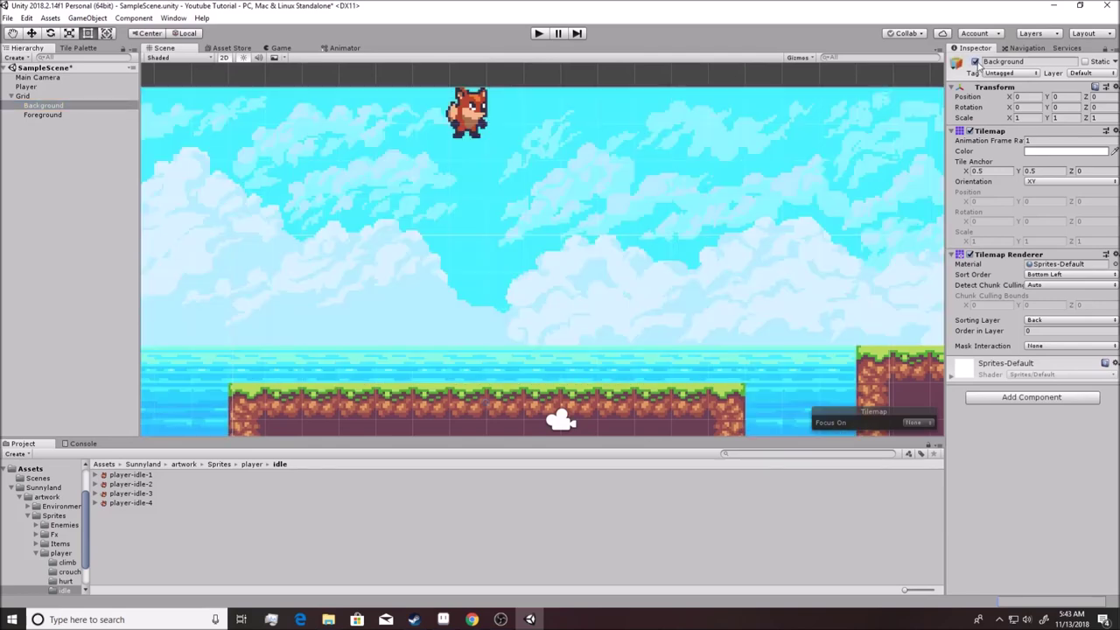
{"action": "left_click", "coordinate": [975, 62]}
{"action": "left_click", "coordinate": [974, 62]}
{"action": "left_click", "coordinate": [969, 255]}
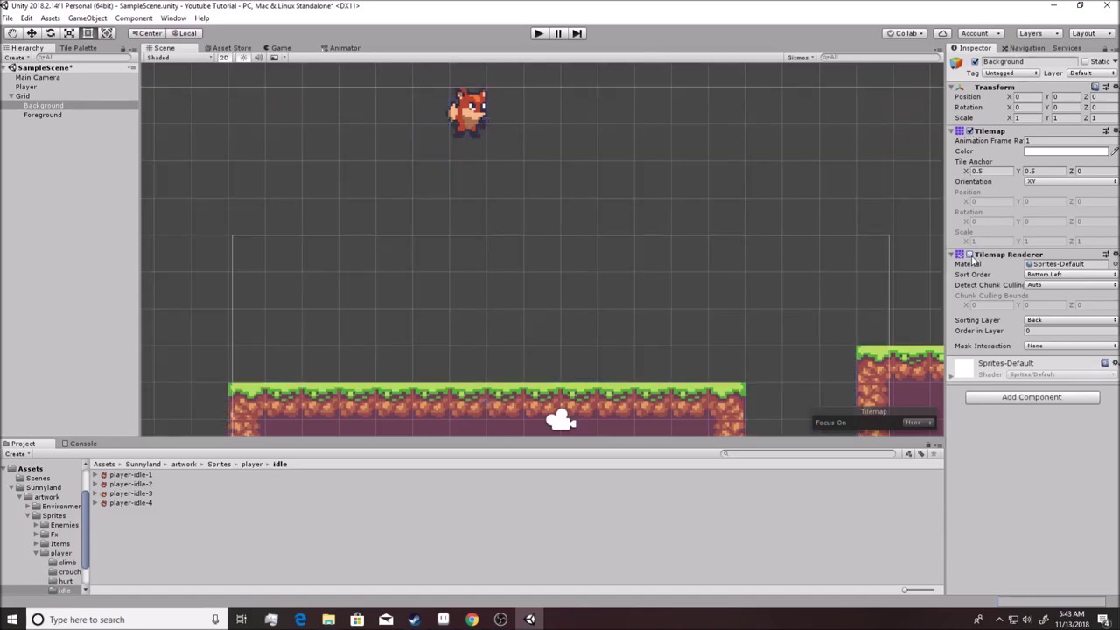
{"action": "left_click", "coordinate": [969, 254]}
{"action": "left_click", "coordinate": [970, 254]}
{"action": "left_click", "coordinate": [970, 255]}
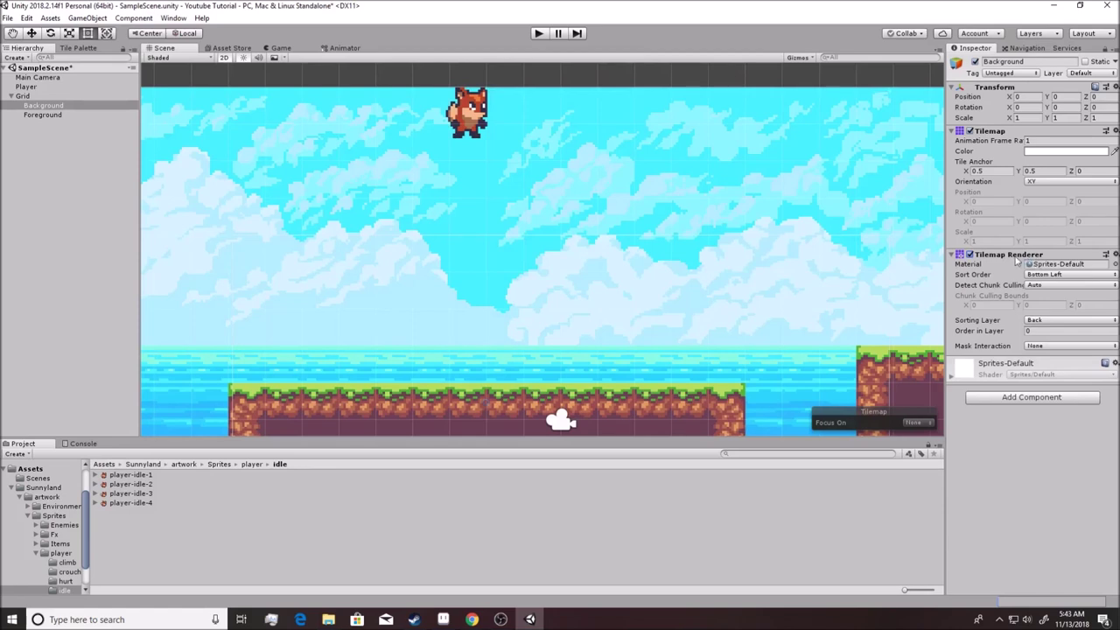
{"action": "left_click", "coordinate": [30, 87]}
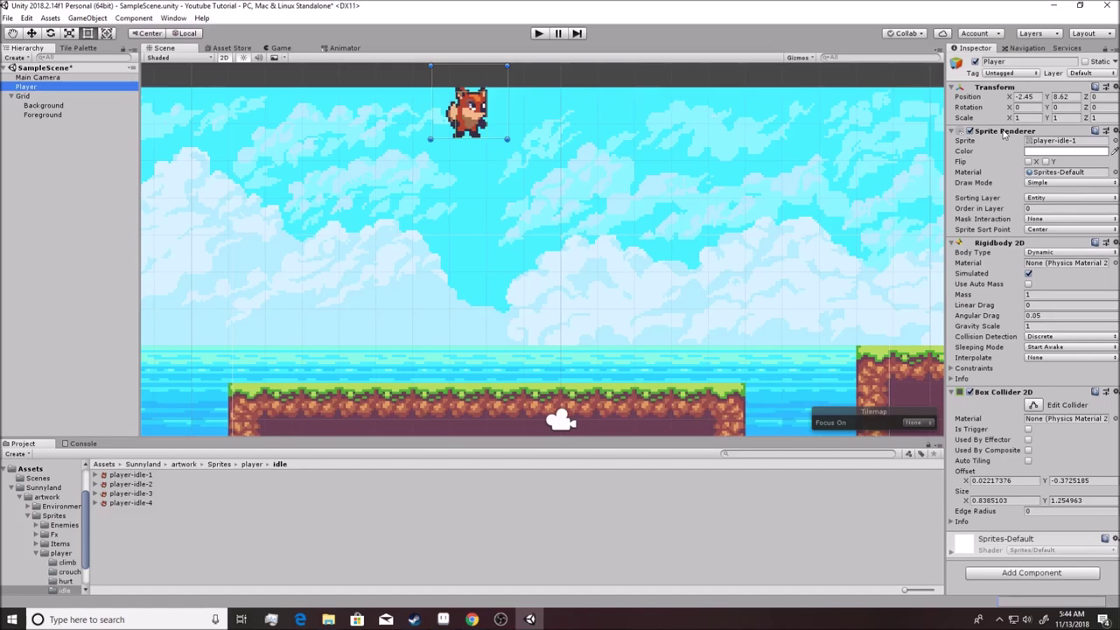
{"action": "scroll", "coordinate": [658, 266], "scroll_direction": "down", "scroll_amount": 4}
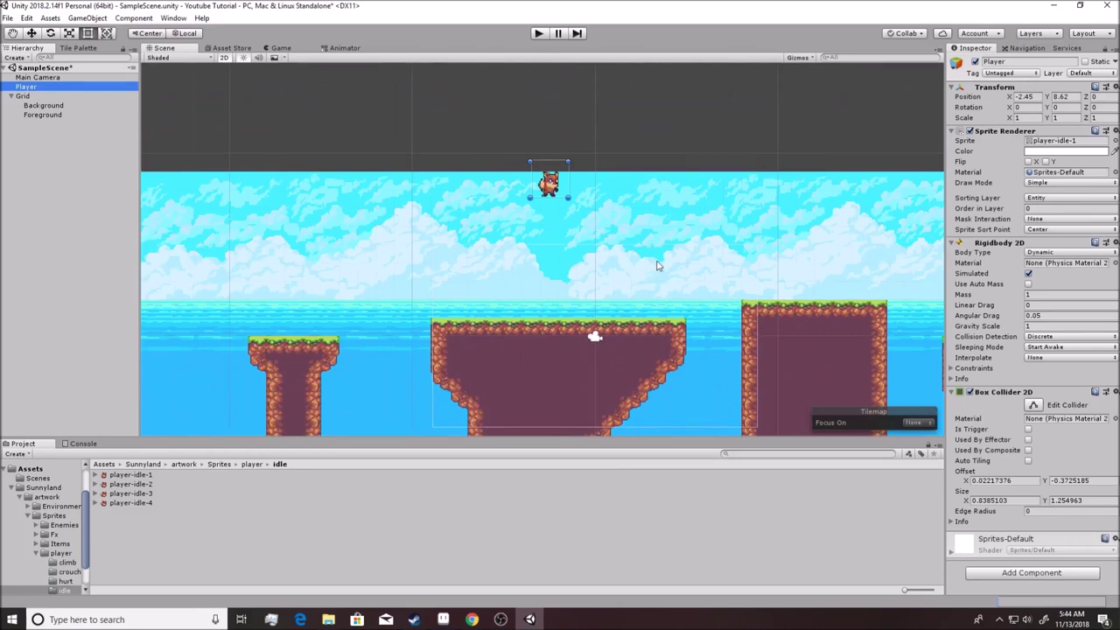
{"action": "middle_click_drag", "start_coordinate": [658, 266], "coordinate": [642, 226]}
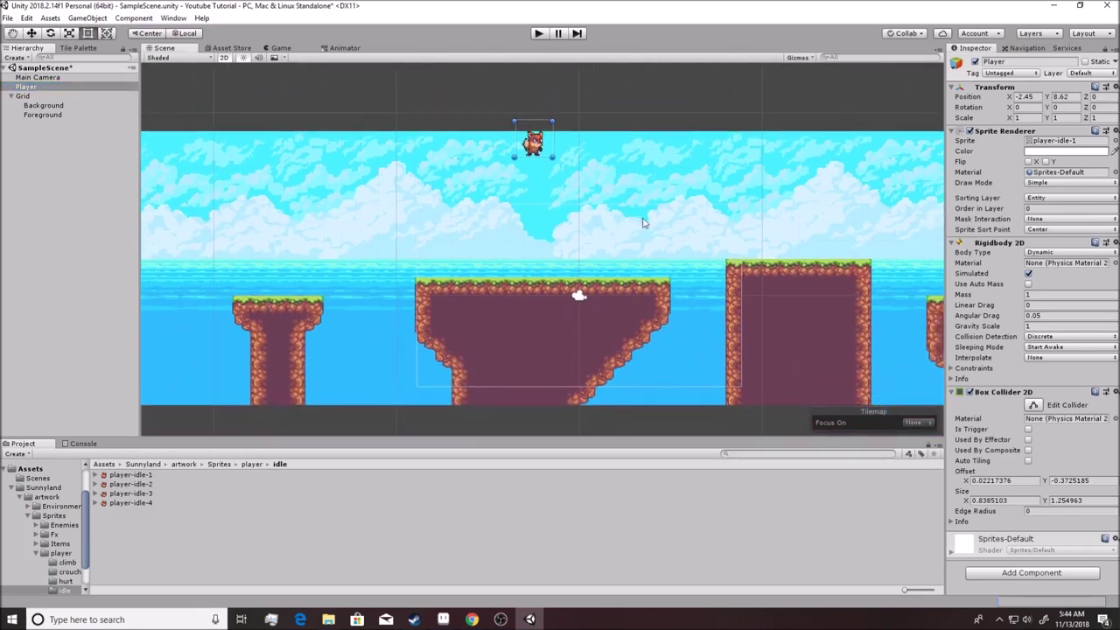
{"action": "left_click", "coordinate": [540, 35]}
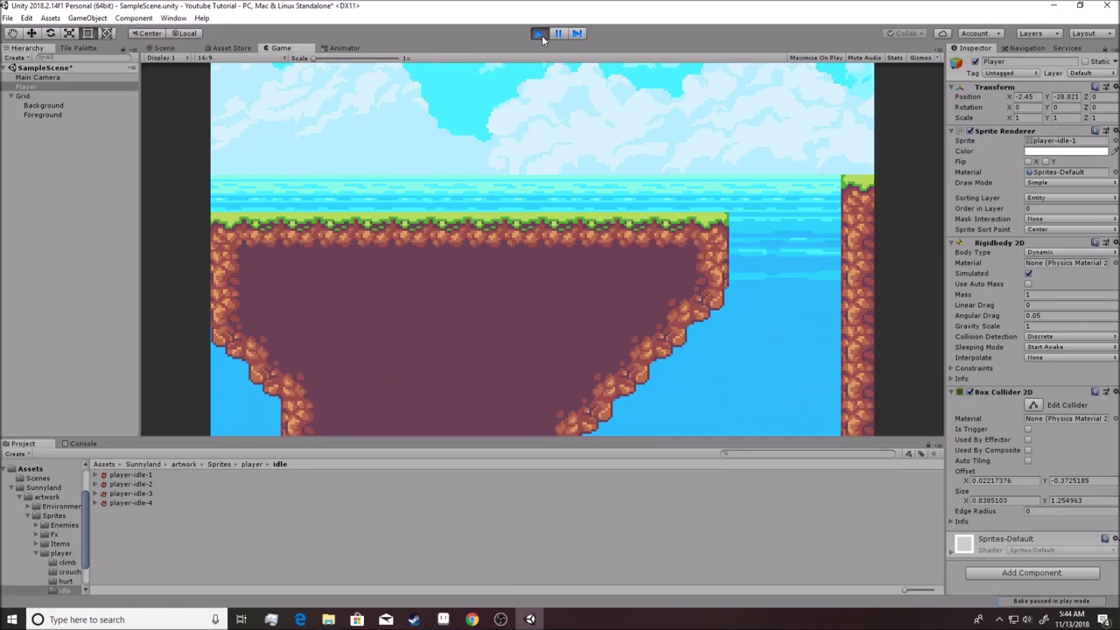
{"action": "left_click", "coordinate": [542, 35]}
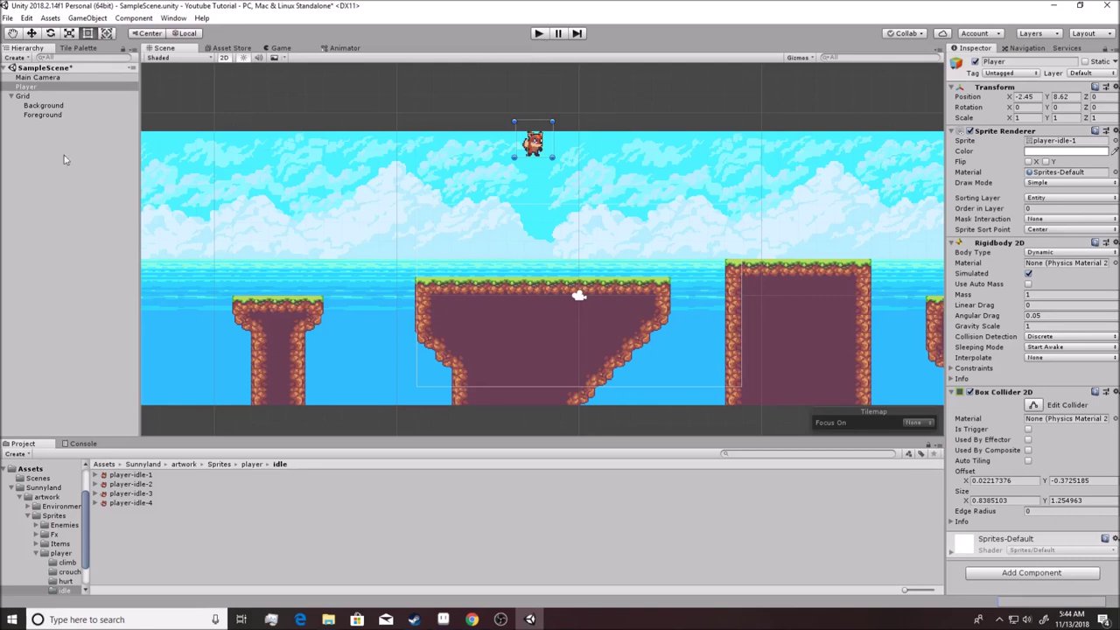
{"action": "left_click", "coordinate": [43, 115]}
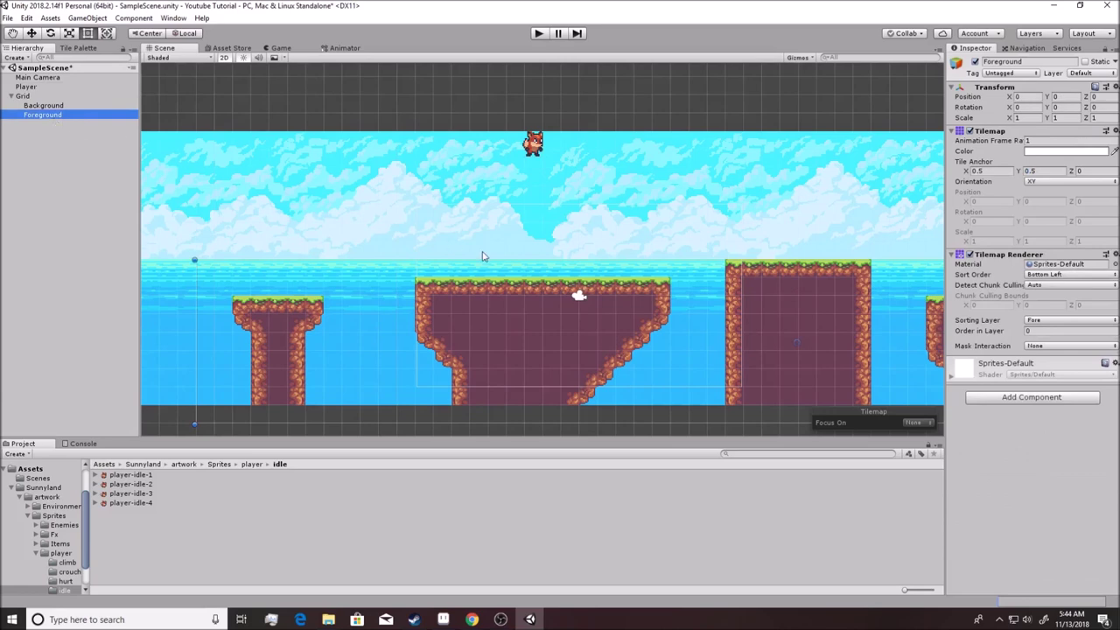
Hide the Background tilemap and select the Foreground tilemap, panning along the level
{"action": "middle_click_drag", "start_coordinate": [486, 257], "coordinate": [444, 195]}
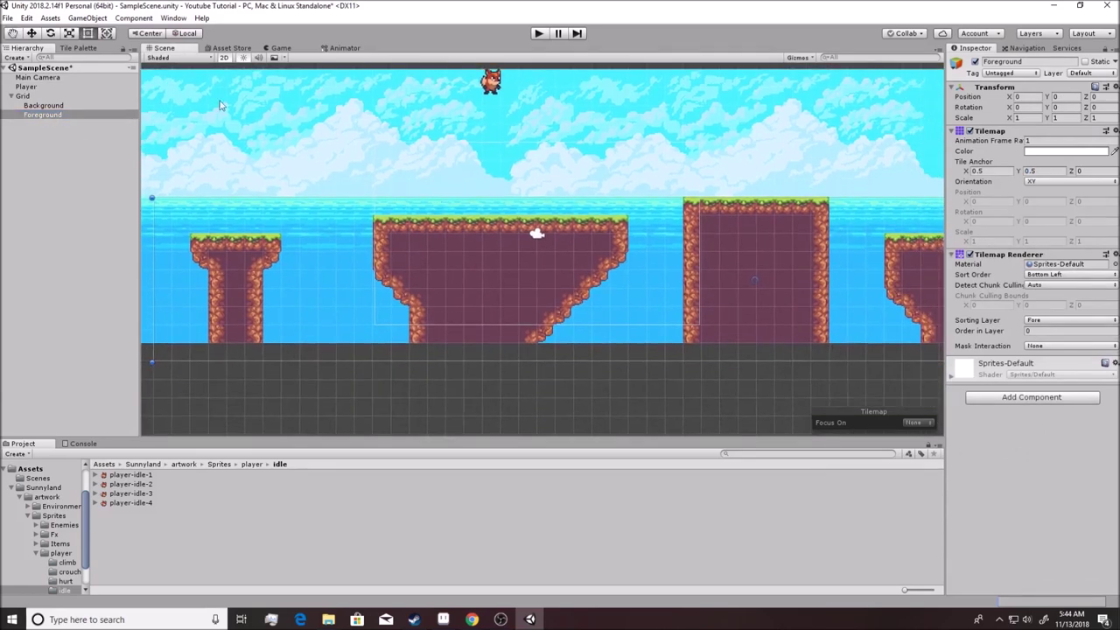
{"action": "left_click", "coordinate": [53, 105]}
{"action": "left_click", "coordinate": [975, 61]}
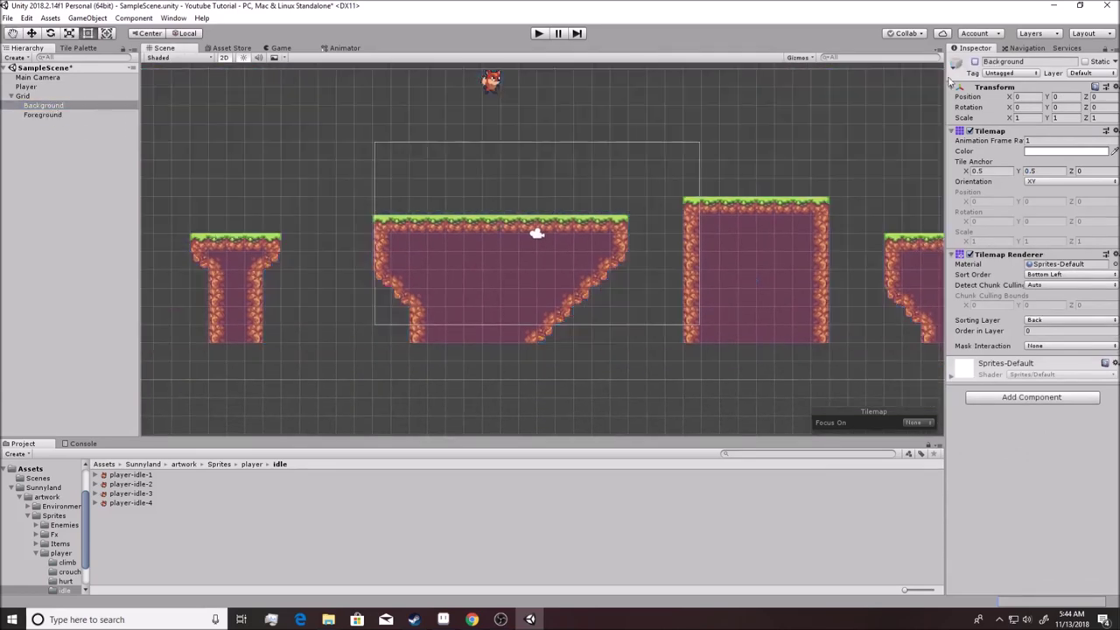
{"action": "left_click", "coordinate": [43, 114]}
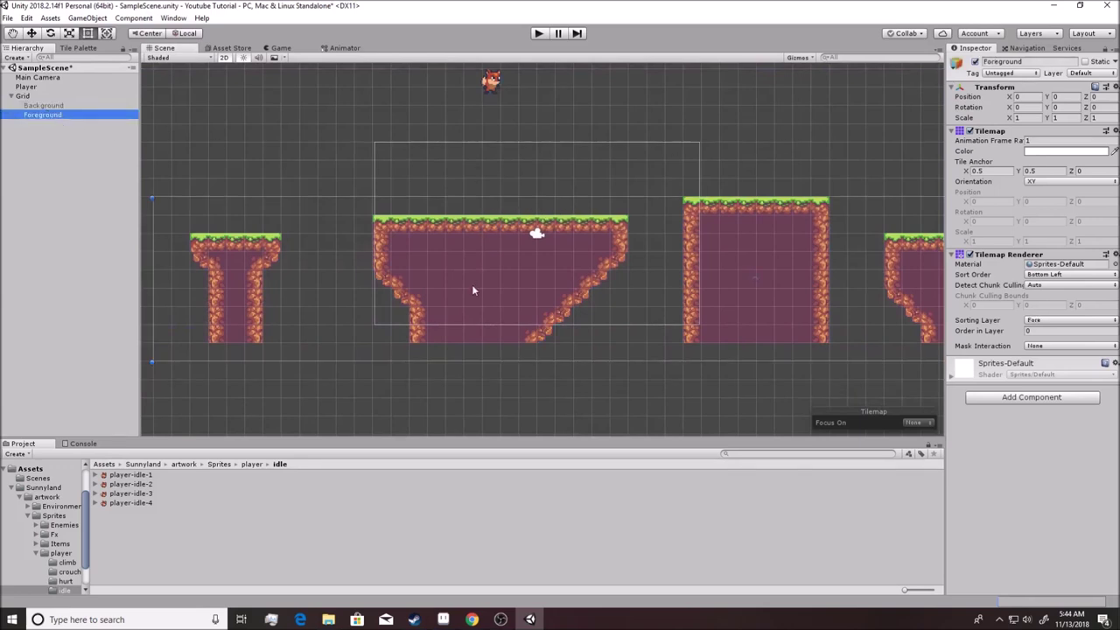
{"action": "middle_click_drag", "start_coordinate": [801, 390], "coordinate": [878, 324]}
{"action": "middle_click_drag", "start_coordinate": [432, 333], "coordinate": [740, 335]}
{"action": "middle_click_drag", "start_coordinate": [543, 354], "coordinate": [674, 361]}
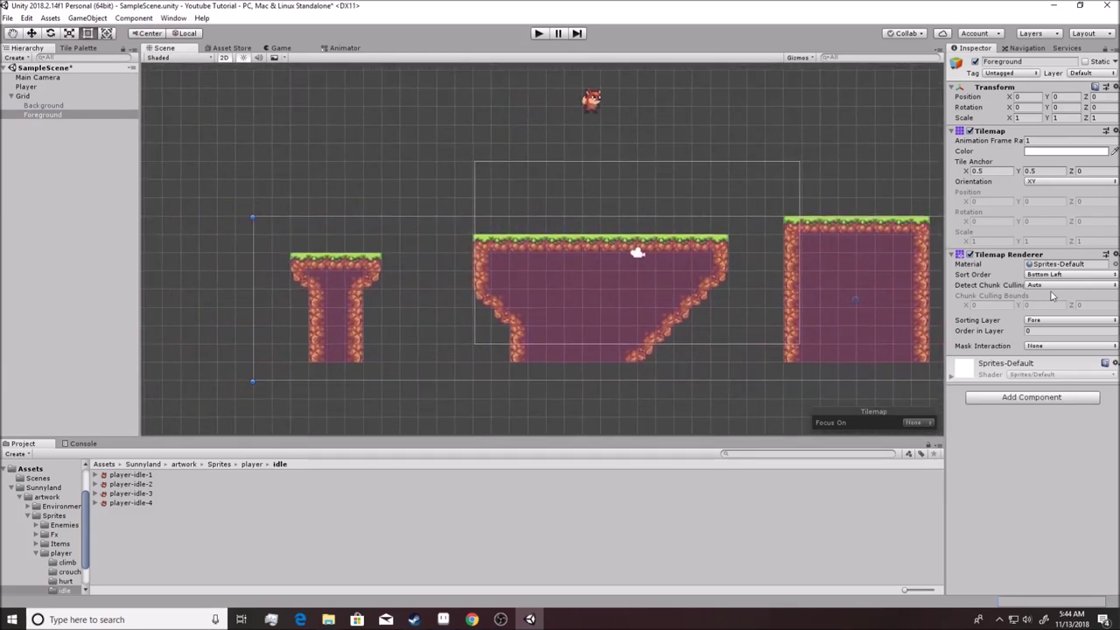
Add a Tilemap Collider 2D to Foreground via a 'til' search and pan to check the tile outlines
{"action": "left_click", "coordinate": [994, 404]}
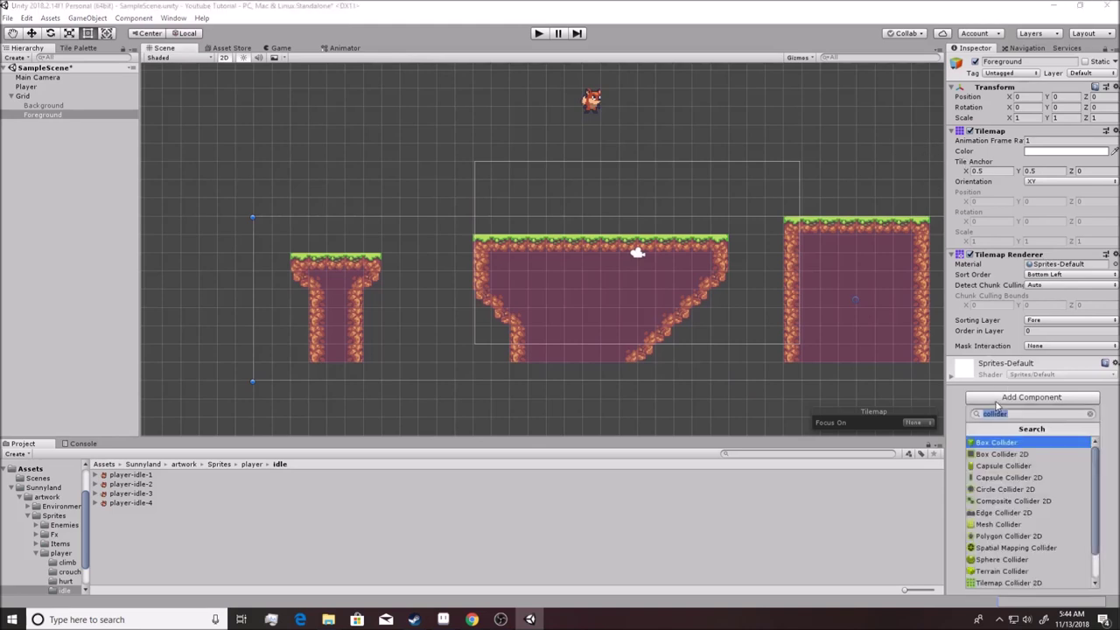
{"action": "key", "text": "BackSpace"}
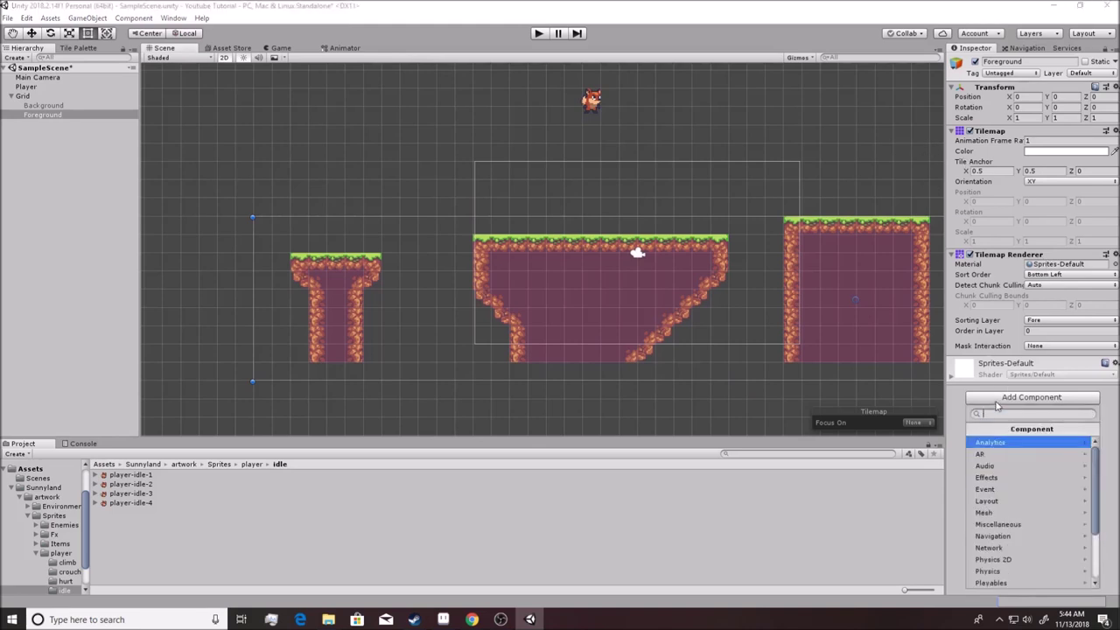
{"action": "type", "text": "tile"}
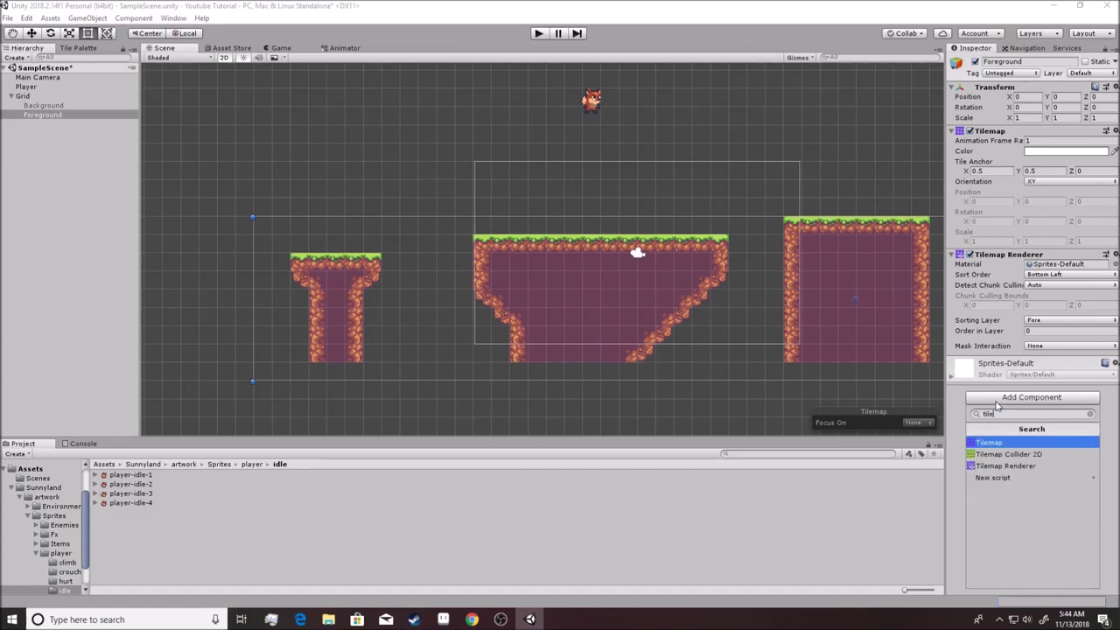
{"action": "left_click", "coordinate": [1005, 461]}
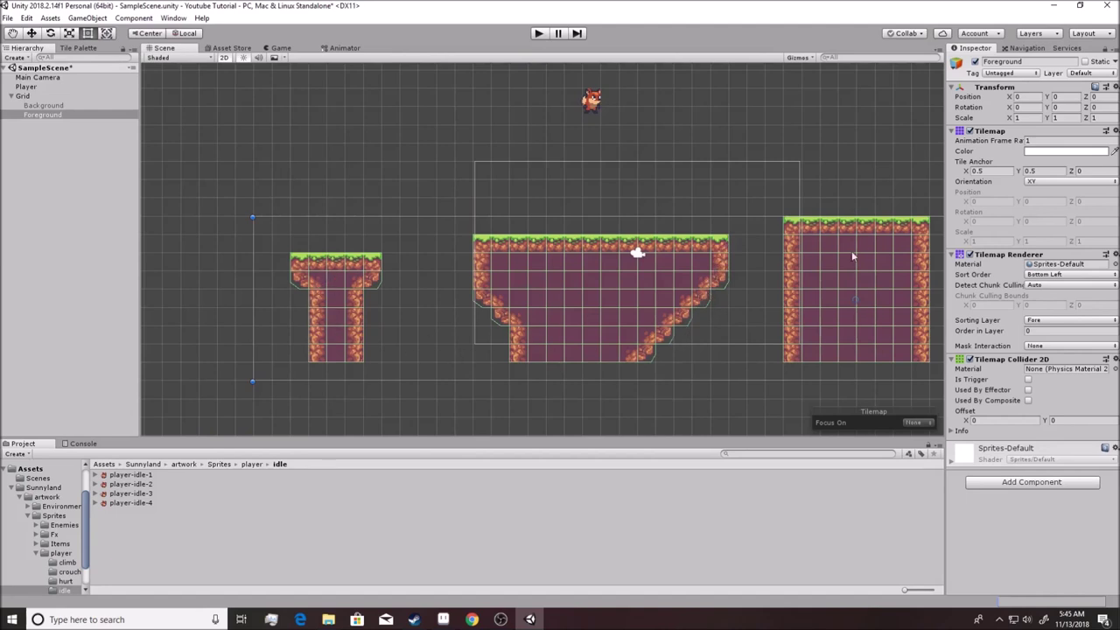
{"action": "middle_click_drag", "start_coordinate": [898, 342], "coordinate": [774, 330]}
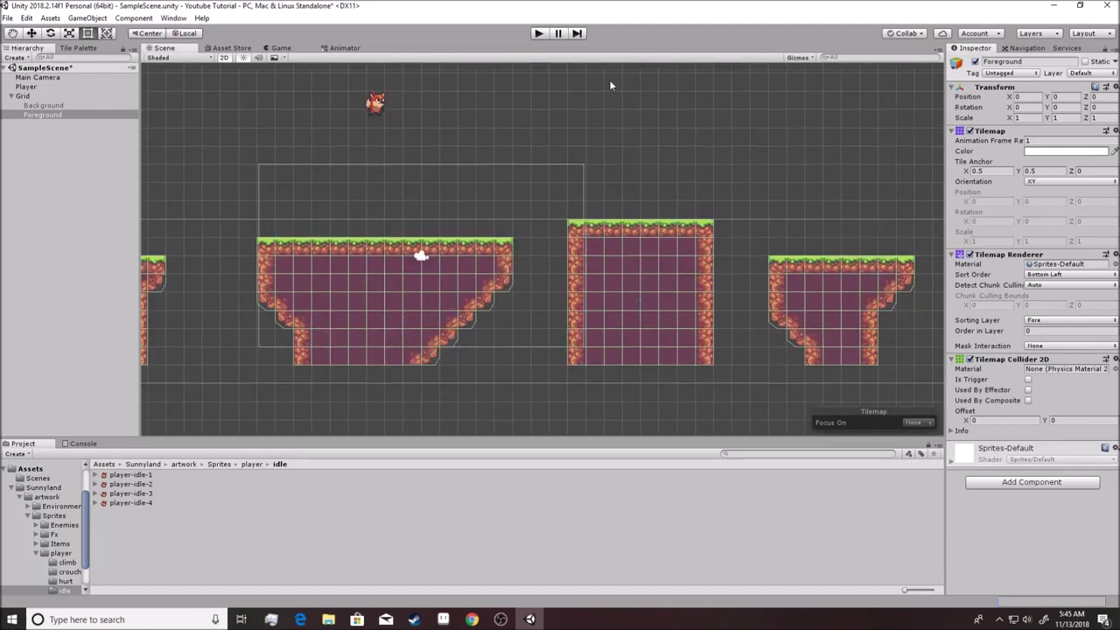
{"action": "left_click", "coordinate": [538, 33]}
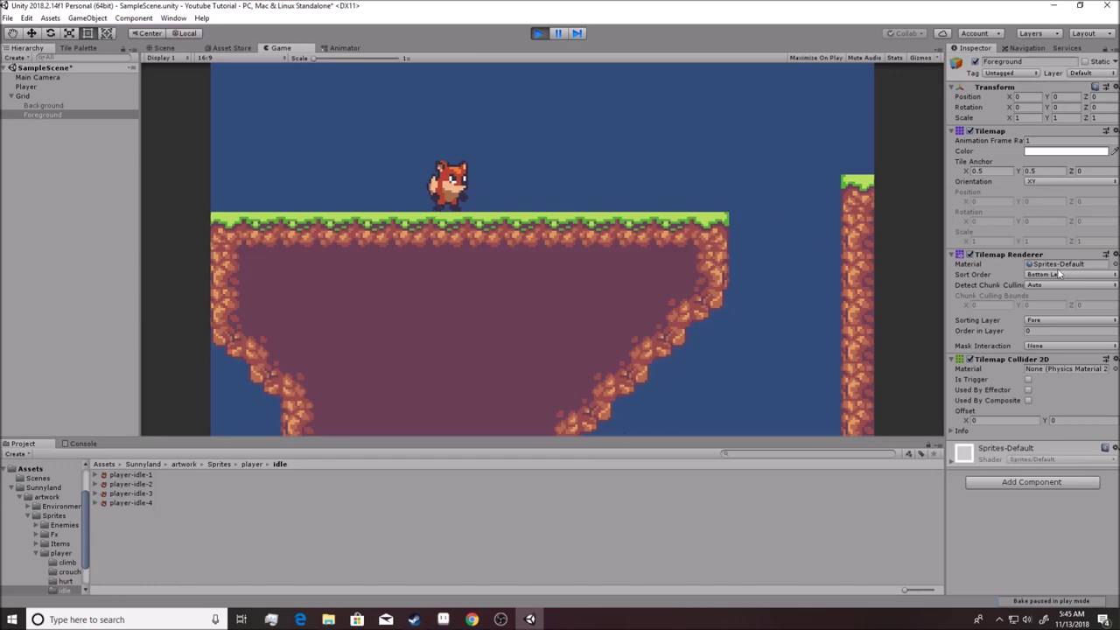
{"action": "left_click", "coordinate": [539, 34]}
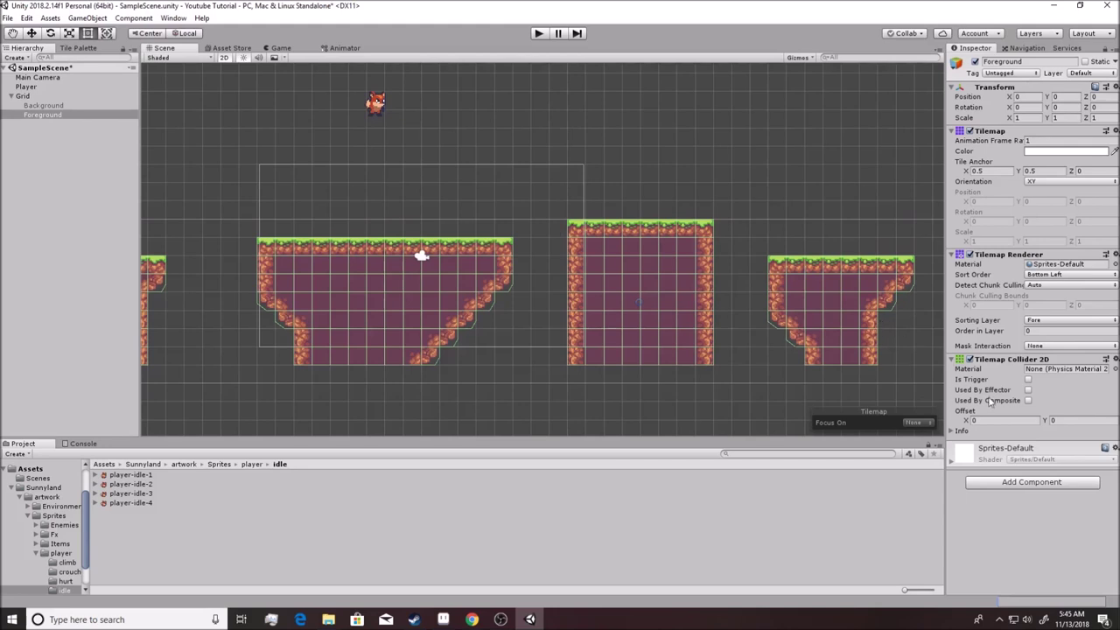
Add a Composite Collider 2D to Foreground and set its Rigidbody 2D Body Type to Static
{"action": "left_click", "coordinate": [1016, 483]}
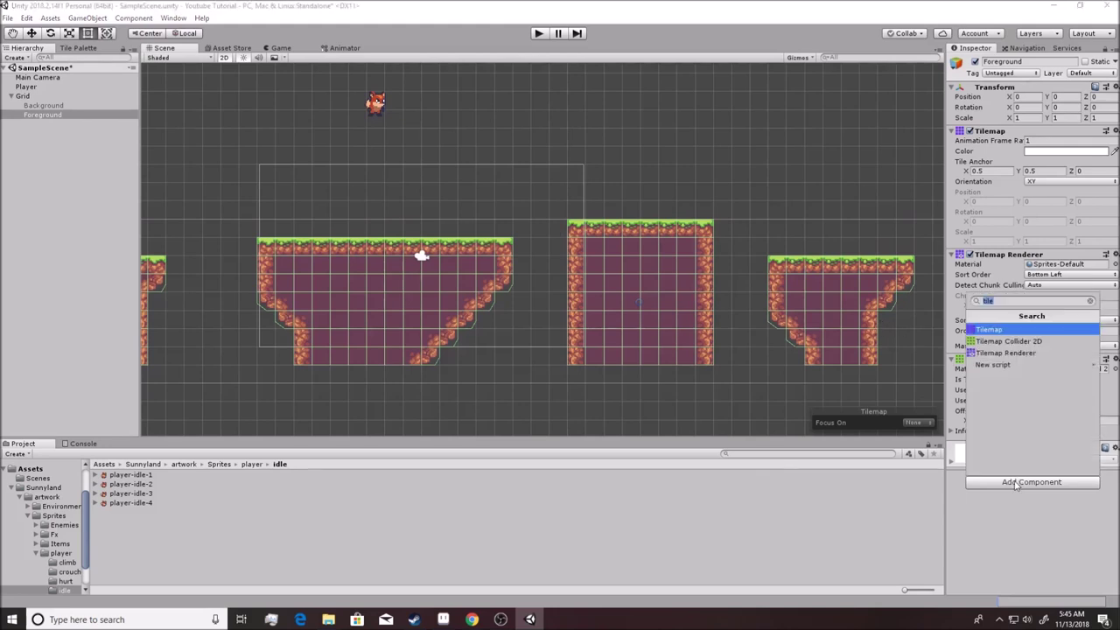
{"action": "type", "text": "com"}
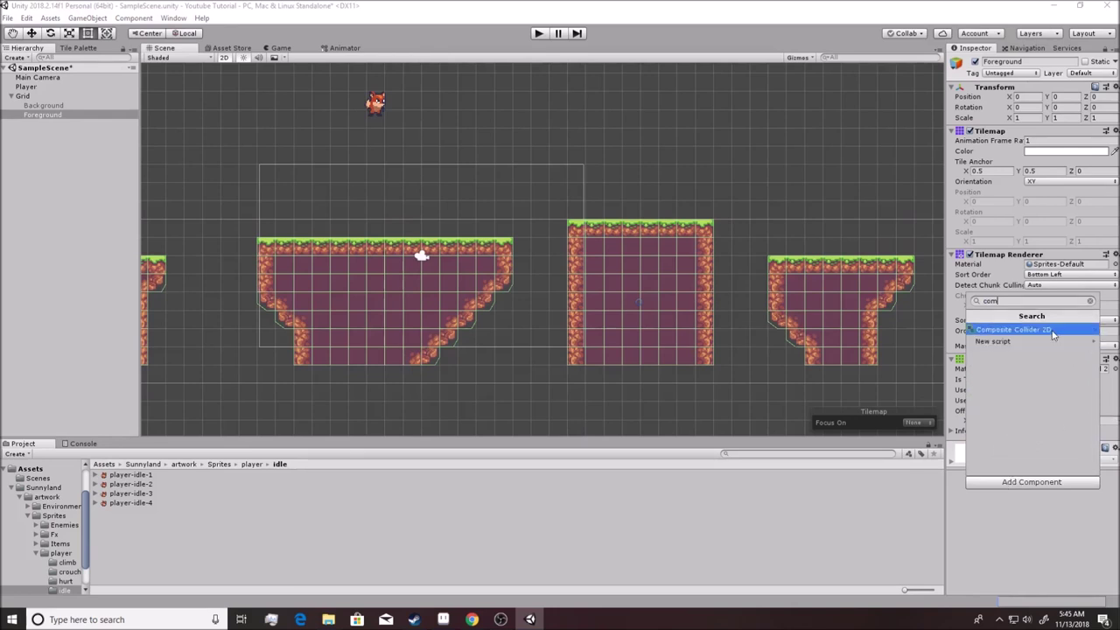
{"action": "key", "text": "Return"}
{"action": "scroll", "coordinate": [1015, 453], "scroll_direction": "down", "scroll_amount": 3}
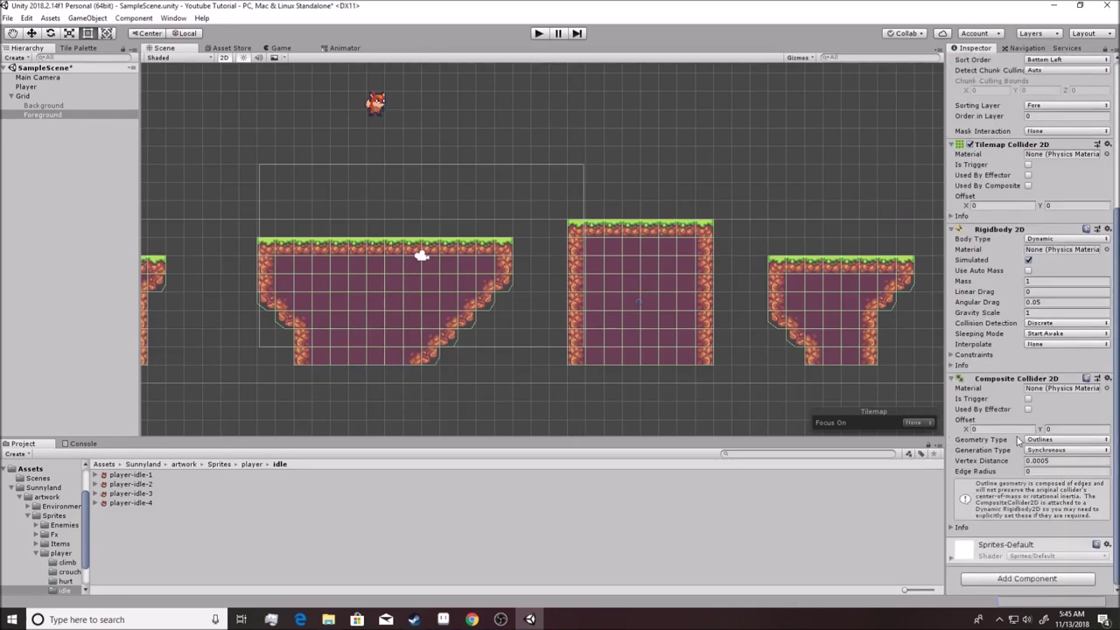
{"action": "scroll", "coordinate": [1041, 401], "scroll_direction": "down", "scroll_amount": 1}
{"action": "scroll", "coordinate": [1030, 324], "scroll_direction": "down", "scroll_amount": 1}
{"action": "left_click", "coordinate": [1064, 240]}
{"action": "left_click", "coordinate": [1053, 277]}
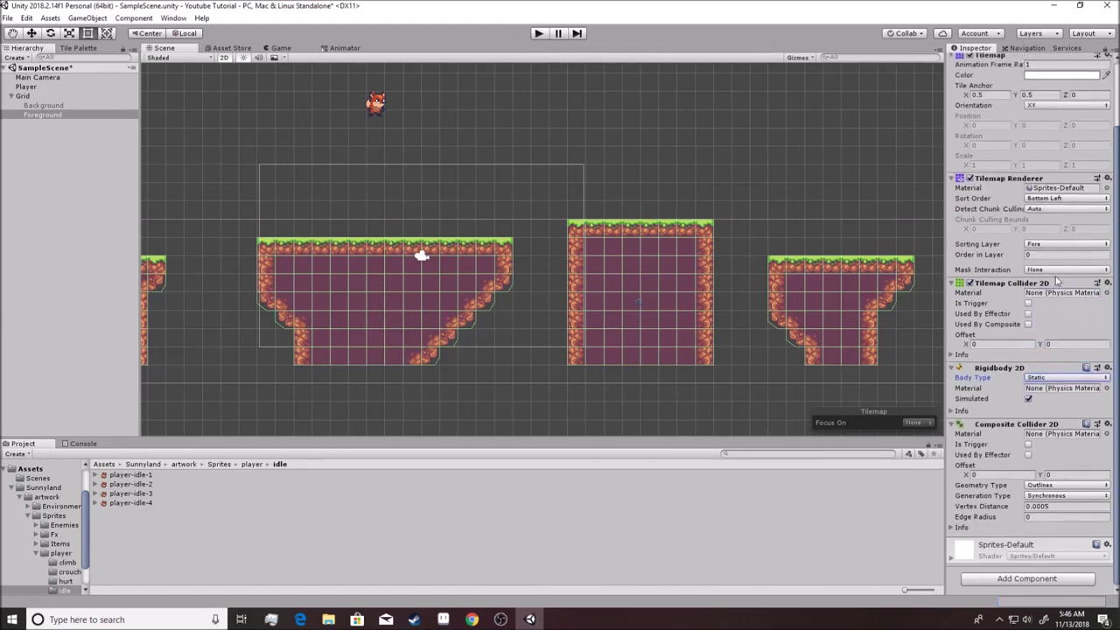
Test-run with the body Dynamic, then restore Static and confirm the fox lands on the platforms
{"action": "left_click", "coordinate": [1055, 380]}
{"action": "left_click", "coordinate": [1056, 393]}
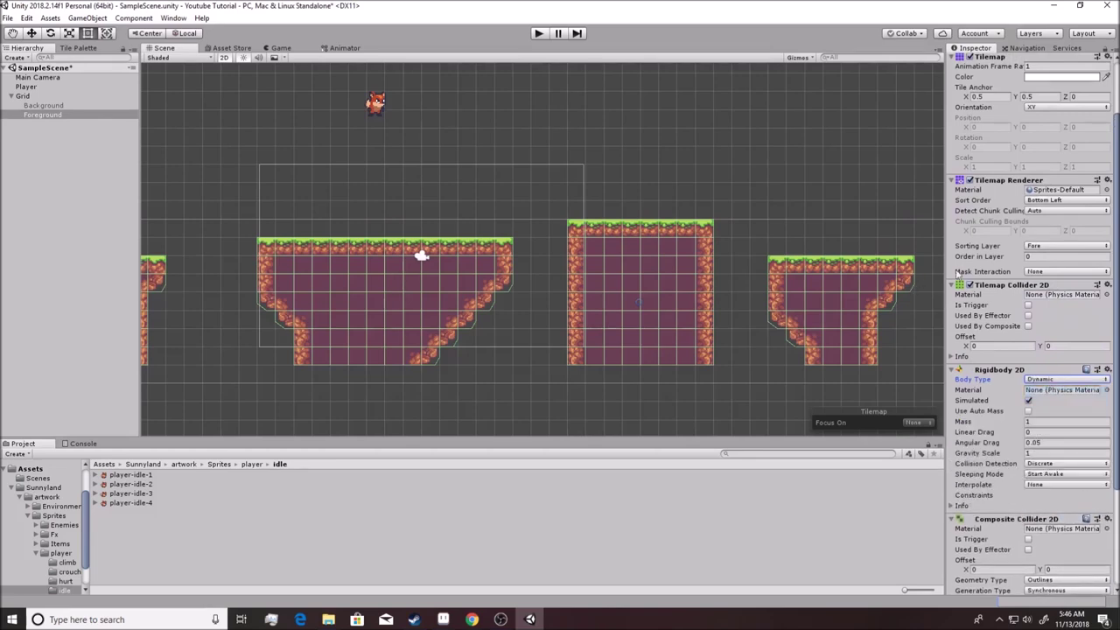
{"action": "left_click", "coordinate": [538, 35]}
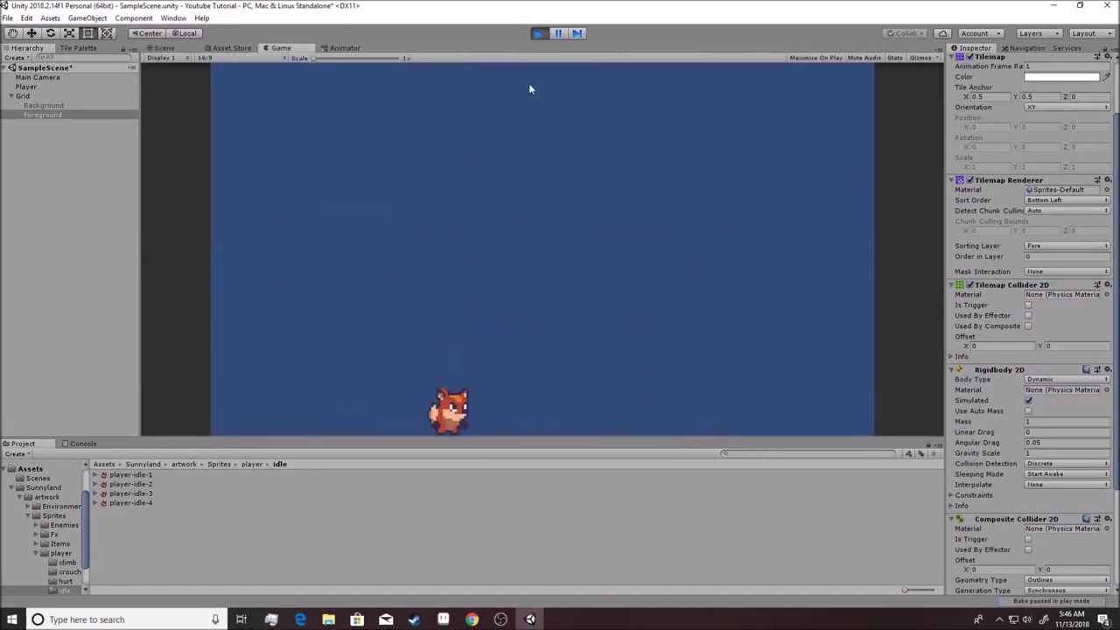
{"action": "left_click", "coordinate": [537, 34]}
{"action": "left_click", "coordinate": [1066, 379]}
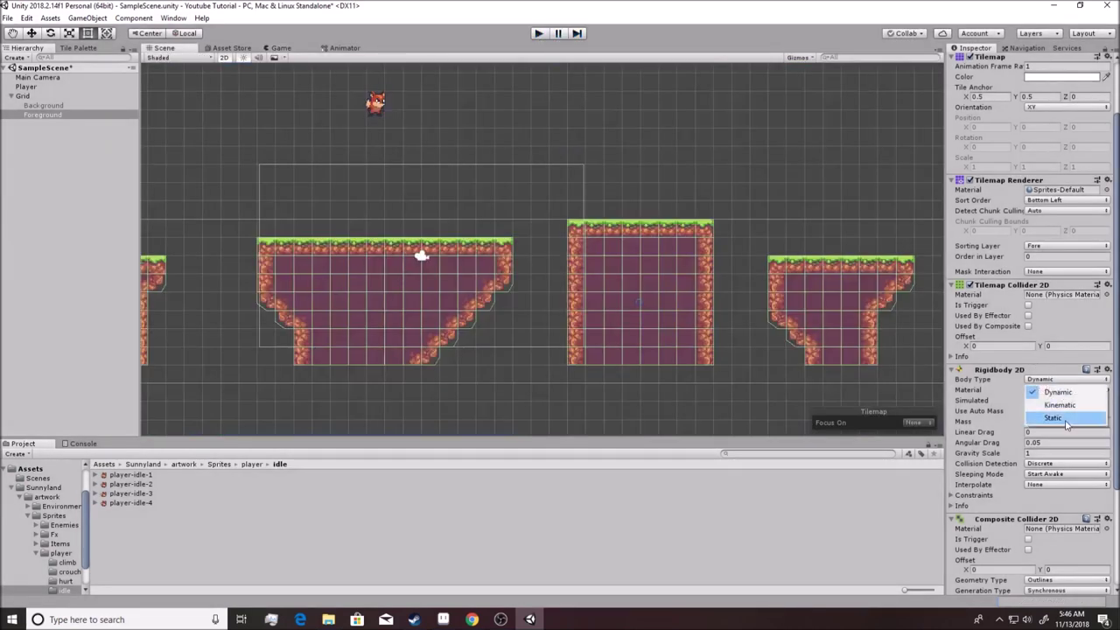
{"action": "left_click", "coordinate": [1066, 420]}
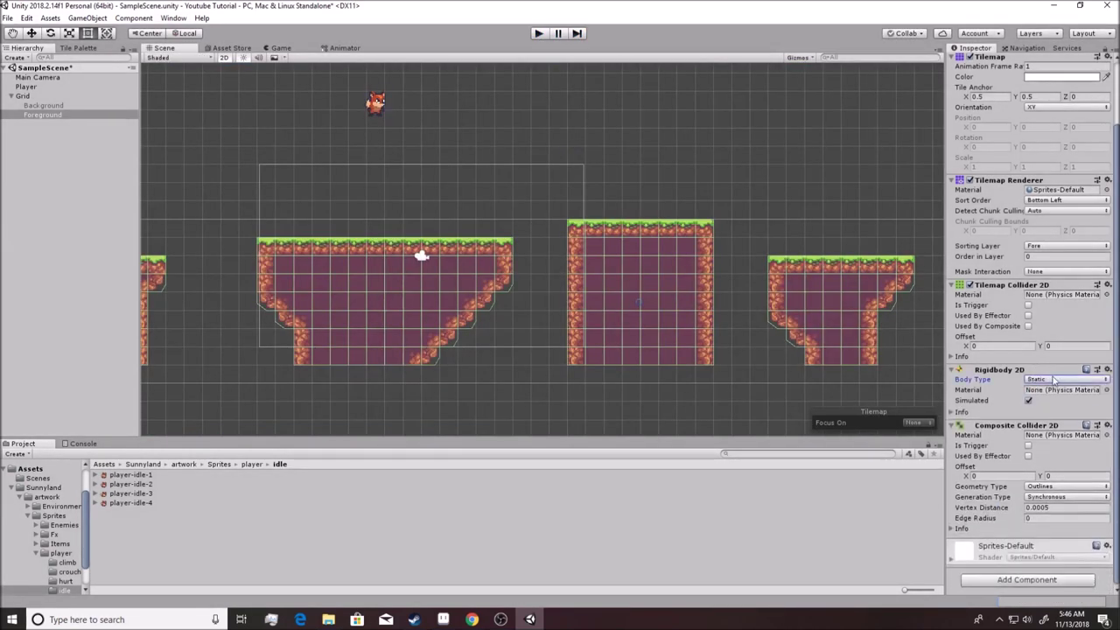
{"action": "left_click", "coordinate": [535, 34]}
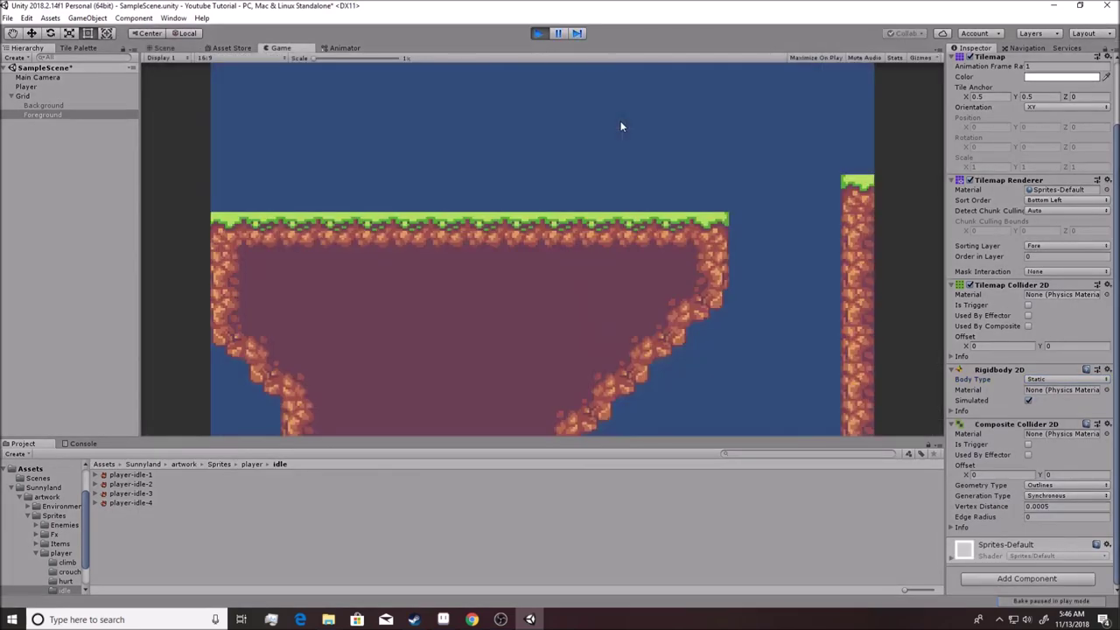
{"action": "left_click", "coordinate": [538, 34]}
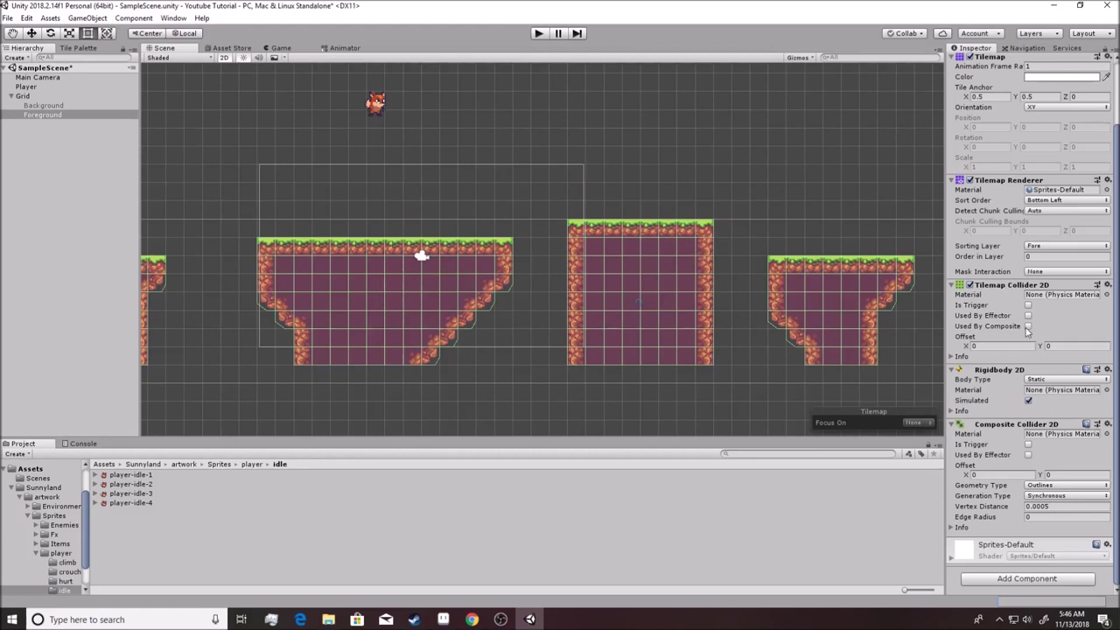
Enable Used By Composite on the Tilemap Collider 2D and inspect the merged outlines with tiles hidden
{"action": "scroll", "coordinate": [1031, 327], "scroll_direction": "up", "scroll_amount": 2}
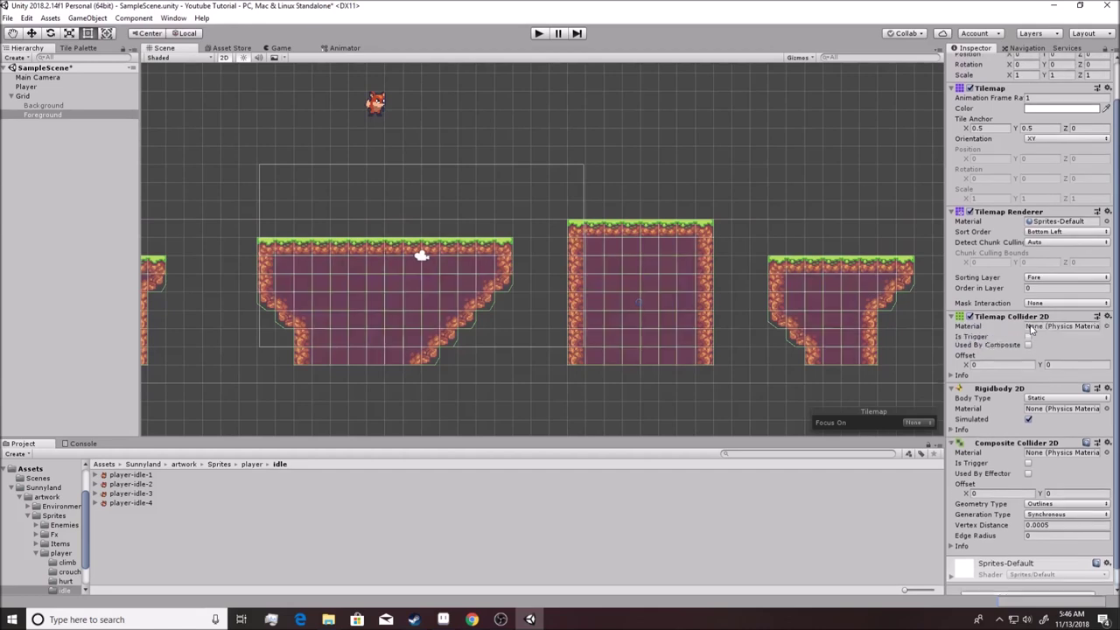
{"action": "left_click", "coordinate": [1028, 357]}
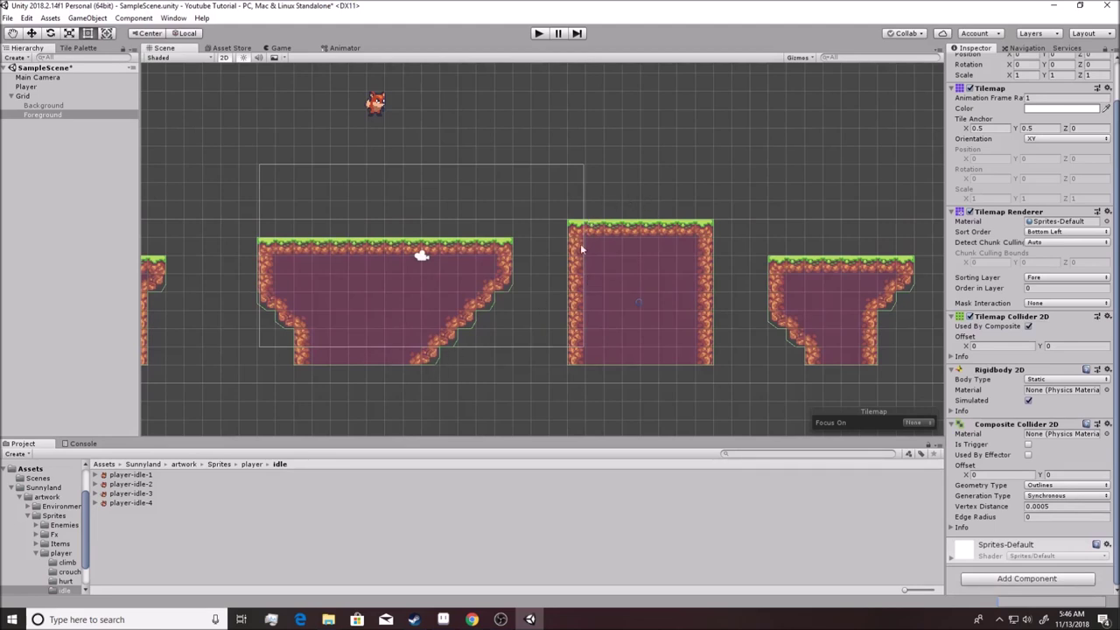
{"action": "left_click", "coordinate": [1028, 325]}
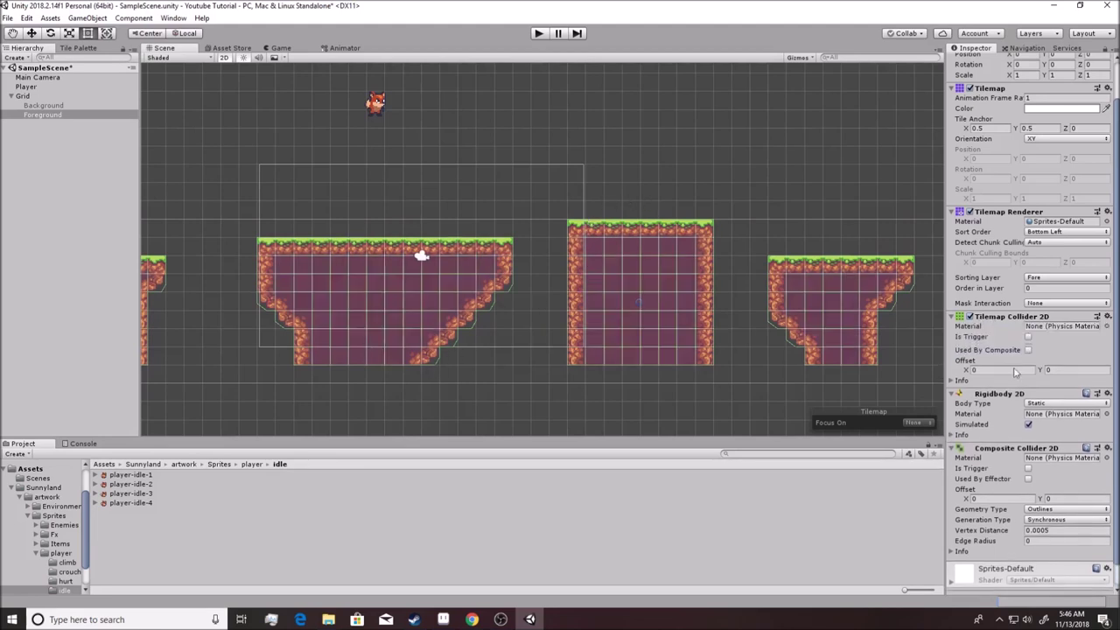
{"action": "scroll", "coordinate": [1010, 201], "scroll_direction": "down", "scroll_amount": 1}
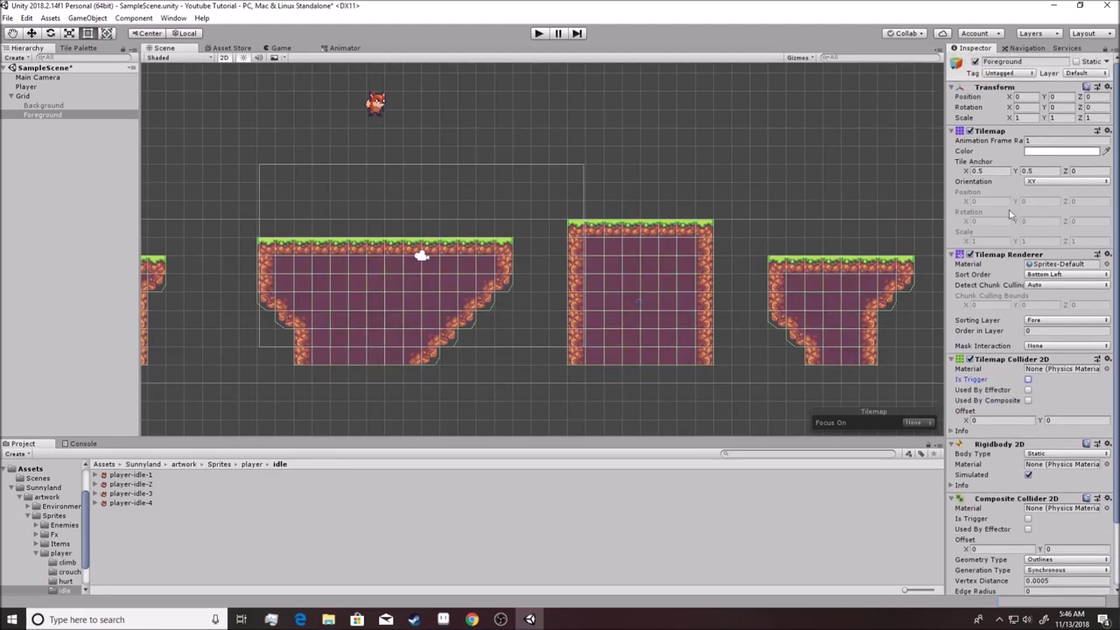
{"action": "scroll", "coordinate": [1010, 223], "scroll_direction": "down", "scroll_amount": 1}
{"action": "left_click", "coordinate": [970, 179]}
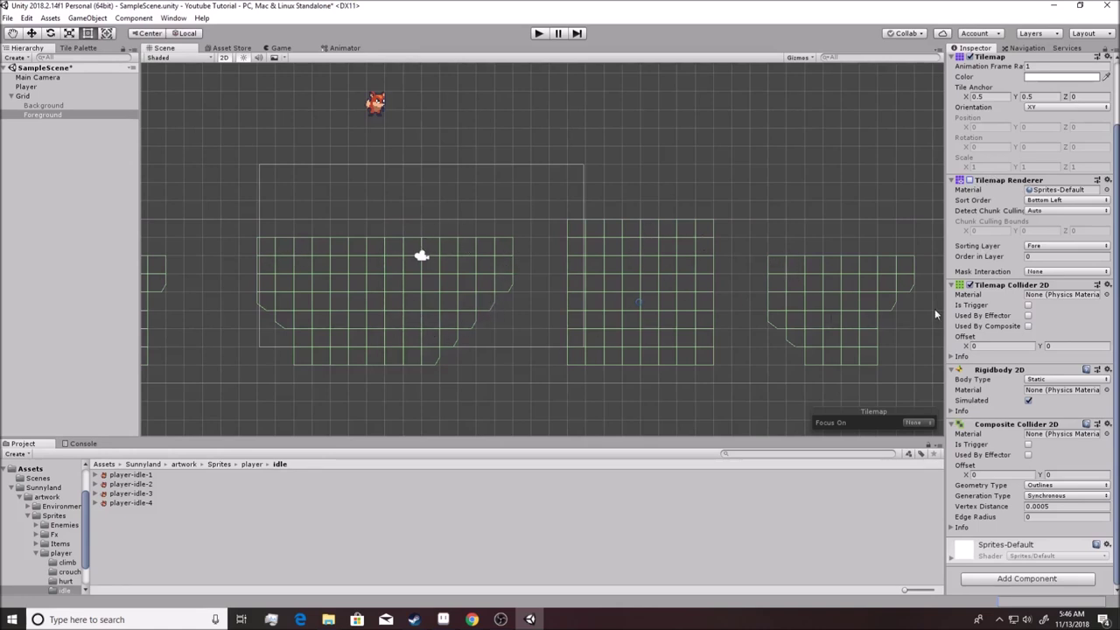
{"action": "left_click", "coordinate": [1029, 326]}
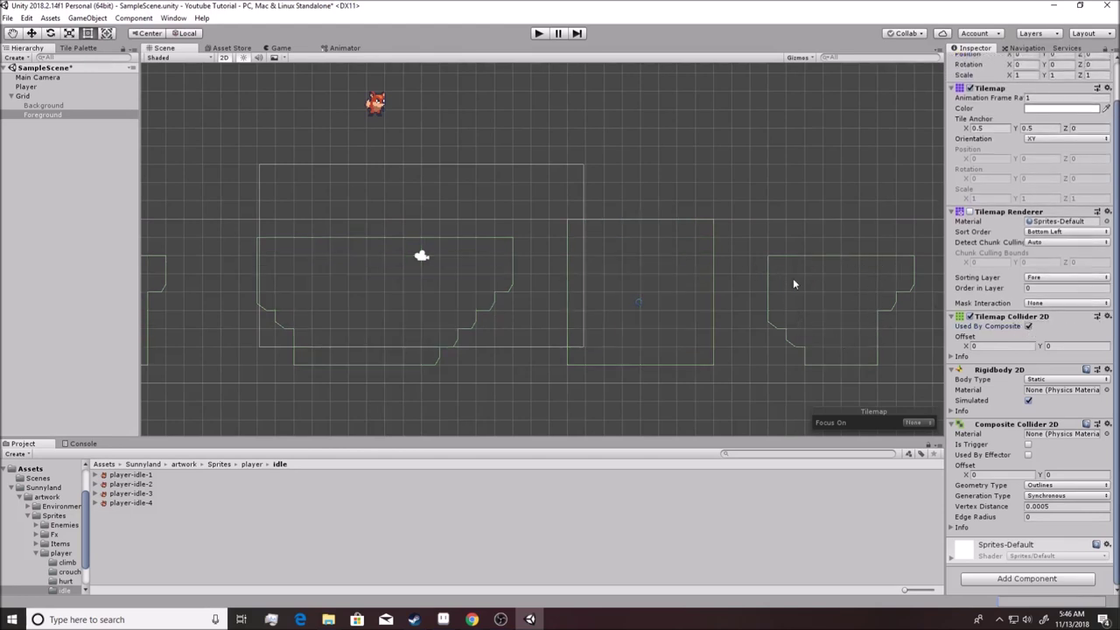
{"action": "middle_click_drag", "start_coordinate": [827, 331], "coordinate": [704, 318]}
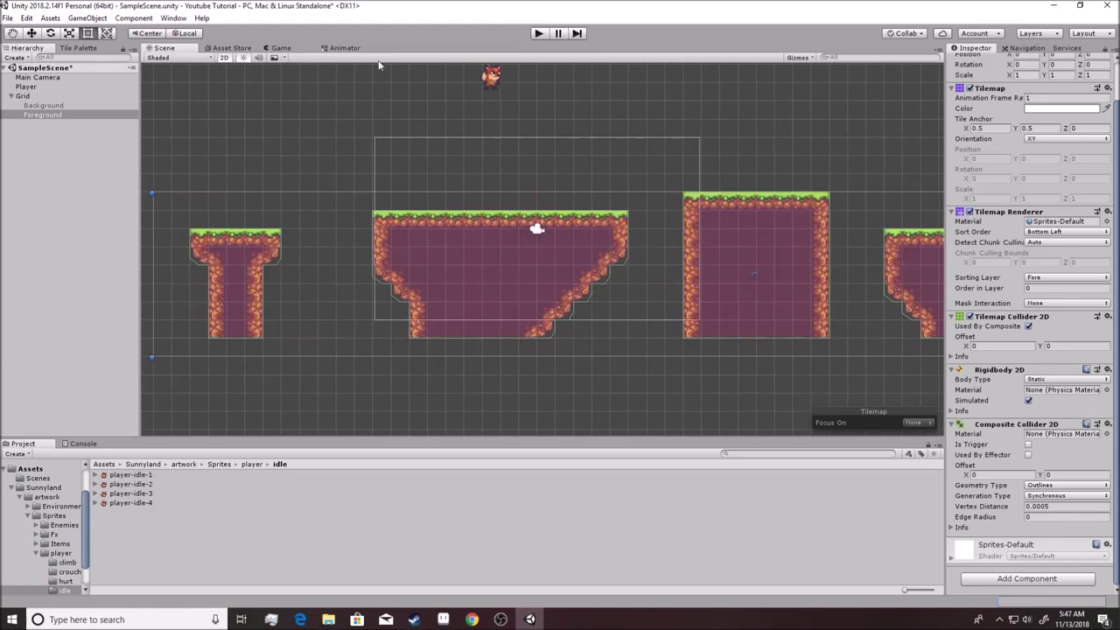
Activate the Background tilemap, play-test the fox on the platforms, then zoom the Scene view out
{"action": "left_click", "coordinate": [33, 105]}
{"action": "left_click", "coordinate": [975, 61]}
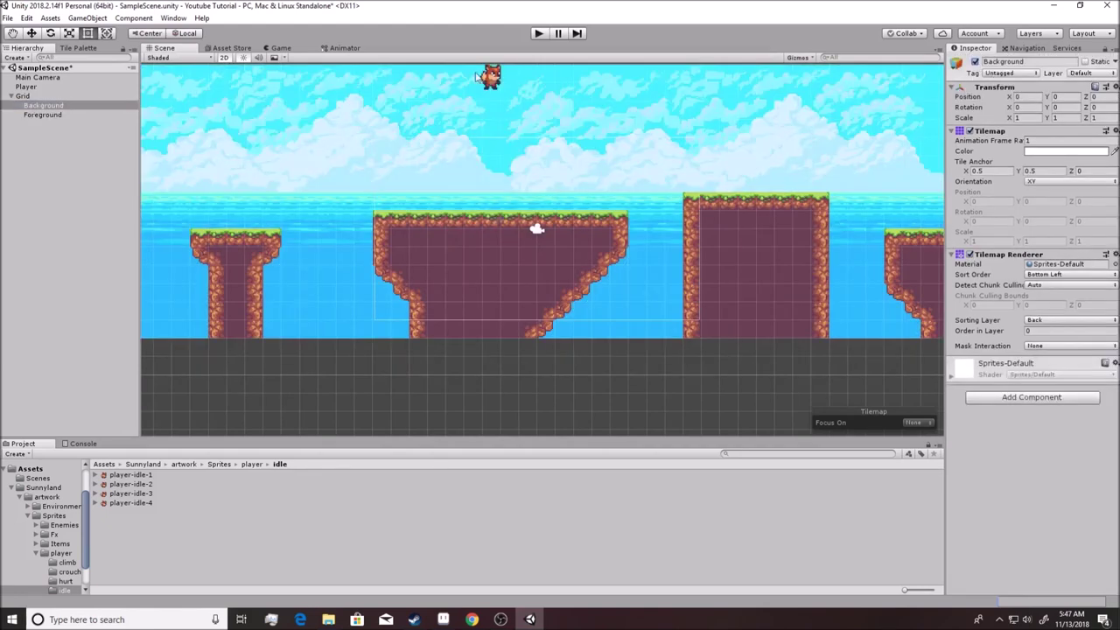
{"action": "left_click", "coordinate": [538, 35]}
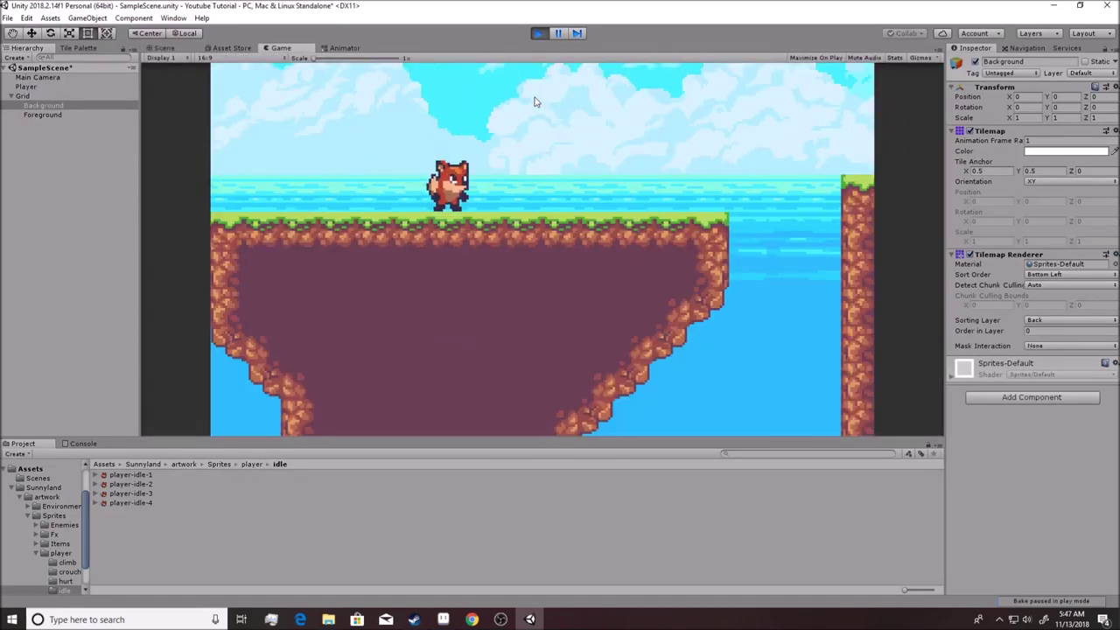
{"action": "left_click", "coordinate": [538, 33]}
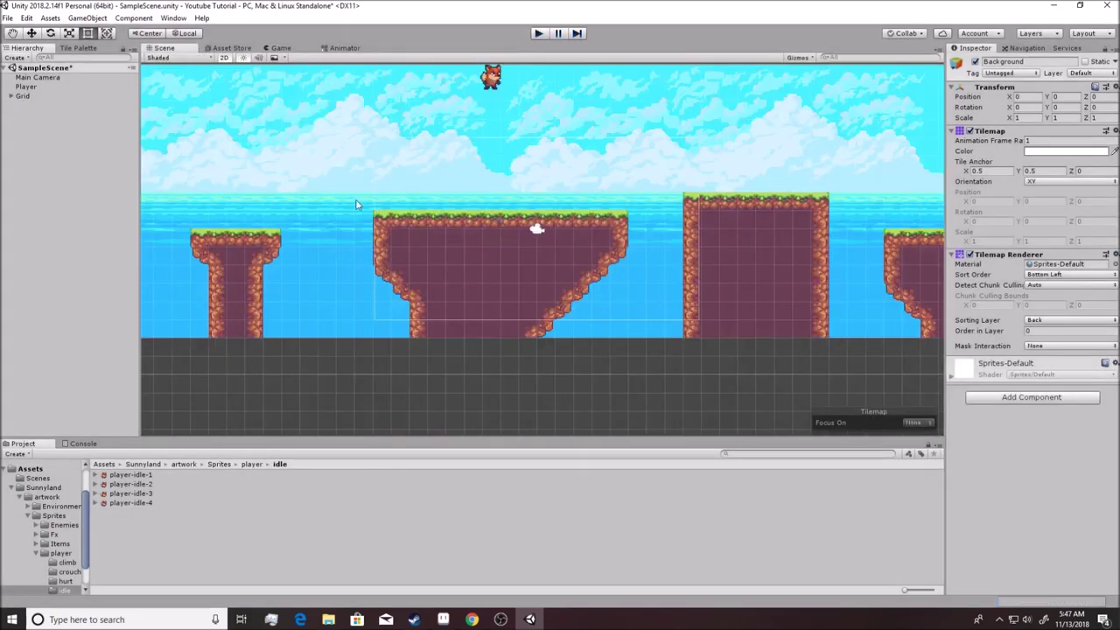
{"action": "middle_click_drag", "start_coordinate": [763, 178], "coordinate": [744, 216]}
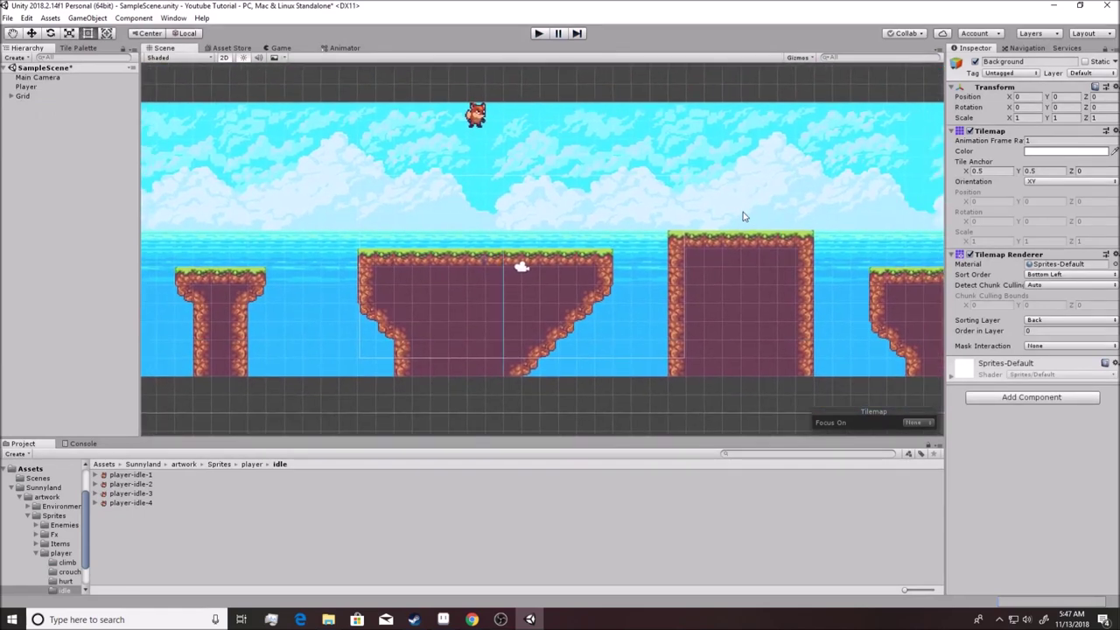
{"action": "scroll", "coordinate": [739, 226], "scroll_direction": "down", "scroll_amount": 8}
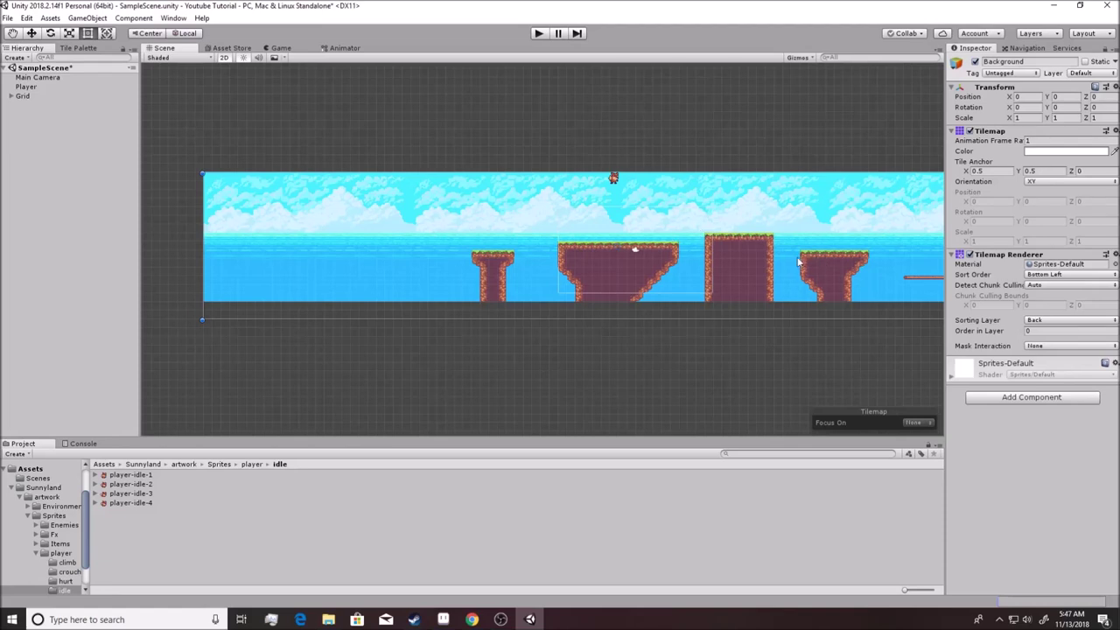